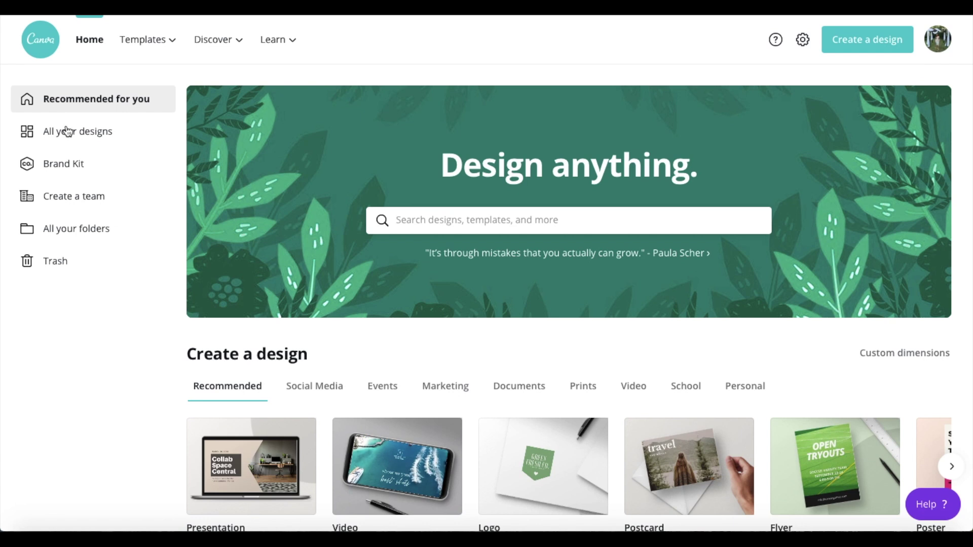
# - Start a custom-size design, first trying 9000 × 9000 and 8000 × 8000 px
pyautogui.click(876, 40)
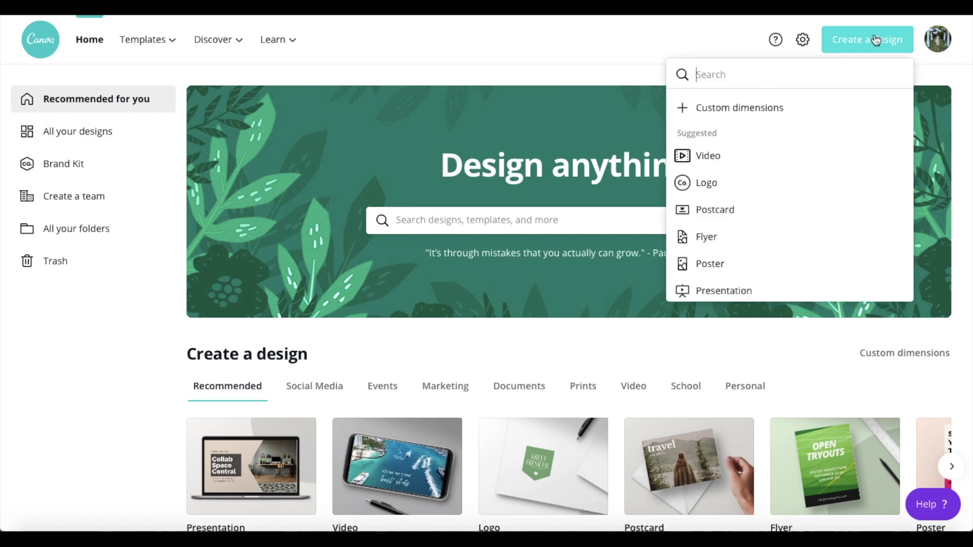
pyautogui.click(760, 110)
pyautogui.write('9000')
pyautogui.press('Tab')
pyautogui.write('9000')
pyautogui.click(694, 111)
pyautogui.write('8000')
pyautogui.press('Tab')
pyautogui.write('8000')
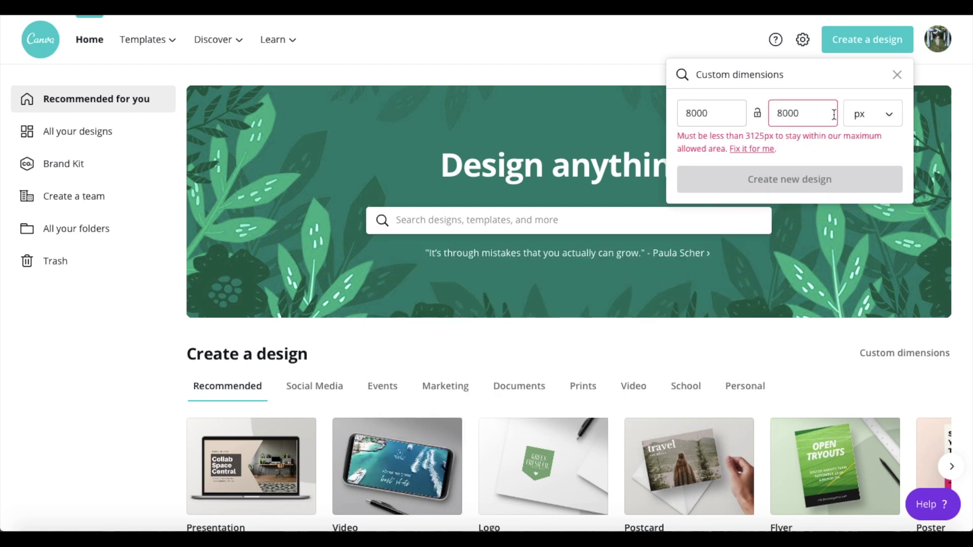
pyautogui.click(753, 149)
# - Reduce the size through 7000 and 6000 px, then create a 5000 × 5000 px design
pyautogui.moveTo(712, 113); pyautogui.dragTo(670, 113)
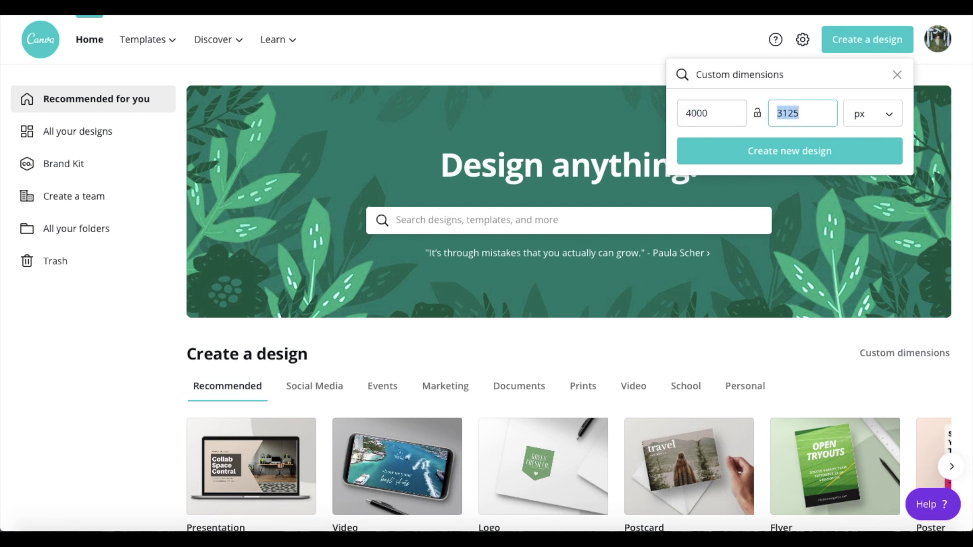
pyautogui.doubleClick(724, 112)
pyautogui.write('7000')
pyautogui.press('Tab')
pyautogui.write('70006000')
pyautogui.press('Tab')
pyautogui.write('6000')
pyautogui.doubleClick(696, 117)
pyautogui.write('5000')
pyautogui.press('Tab')
pyautogui.write('5000')
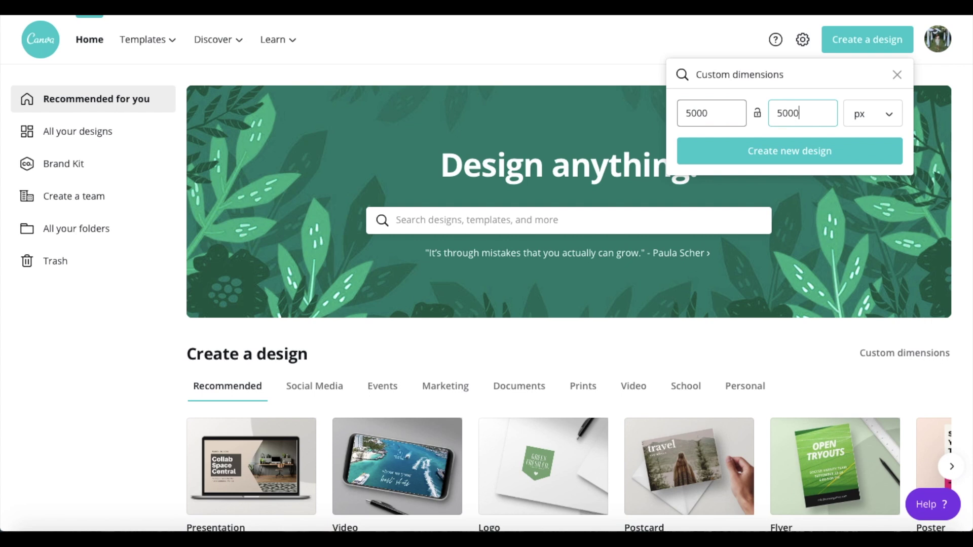
pyautogui.click(836, 154)
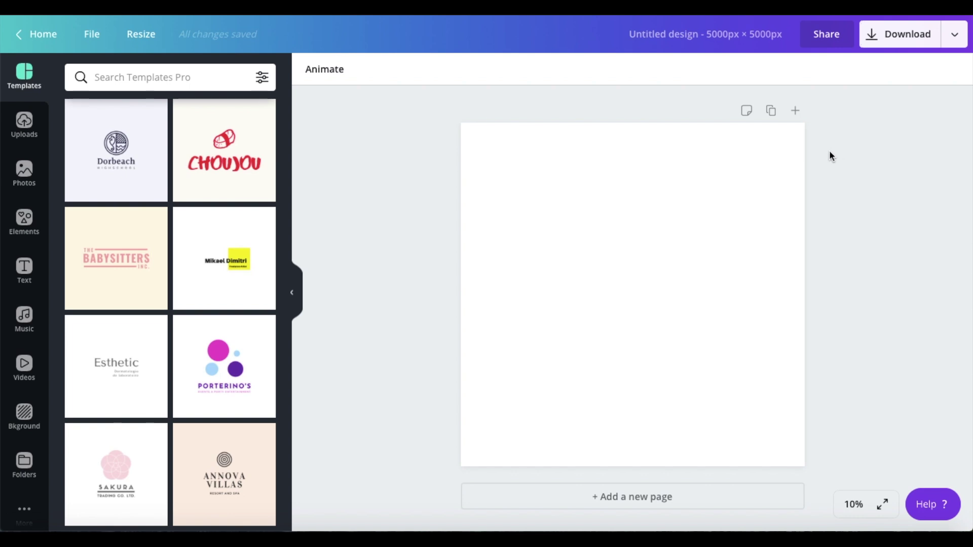
# - Look through Uploads and Photos, then browse the Elements shapes, frames, stickers and charts
pyautogui.click(30, 130)
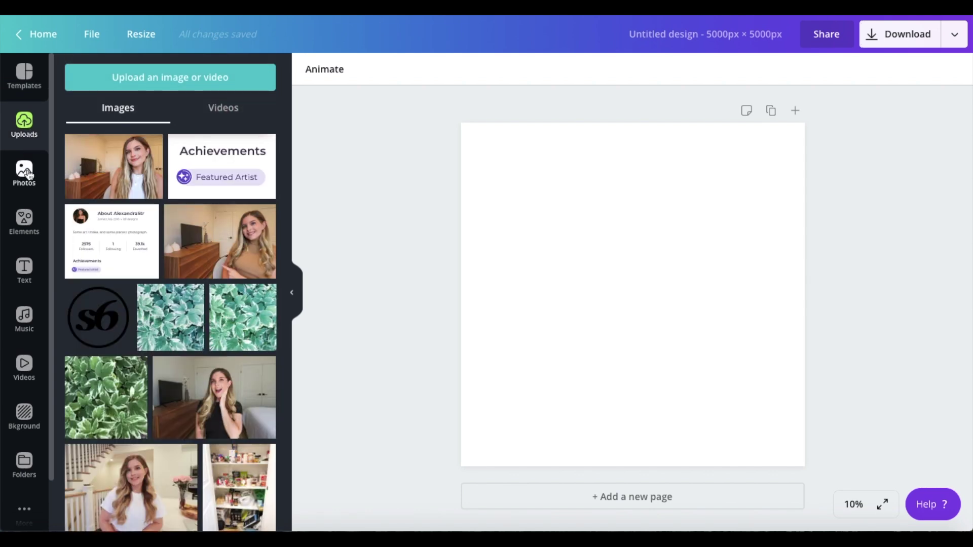
pyautogui.click(28, 175)
pyautogui.click(15, 234)
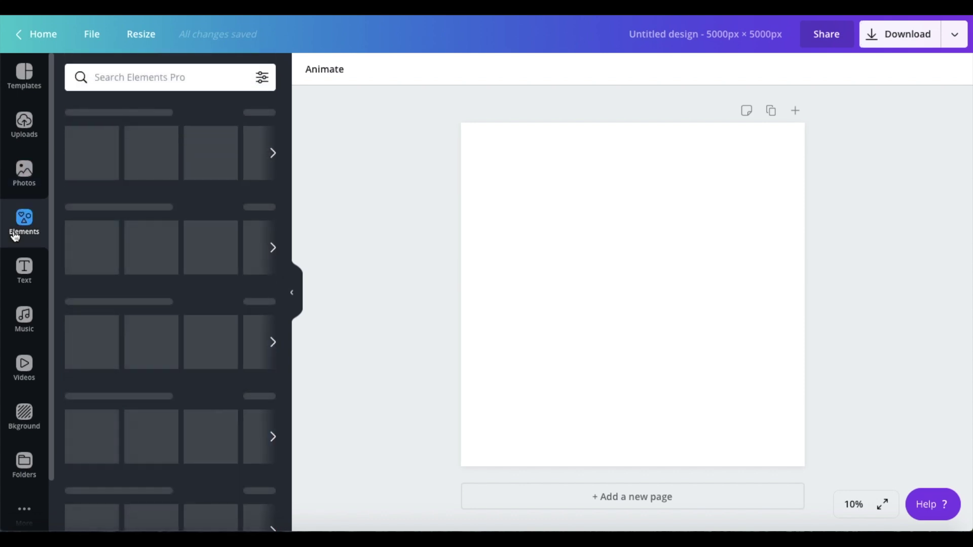
pyautogui.hscroll(5, 176, 157)
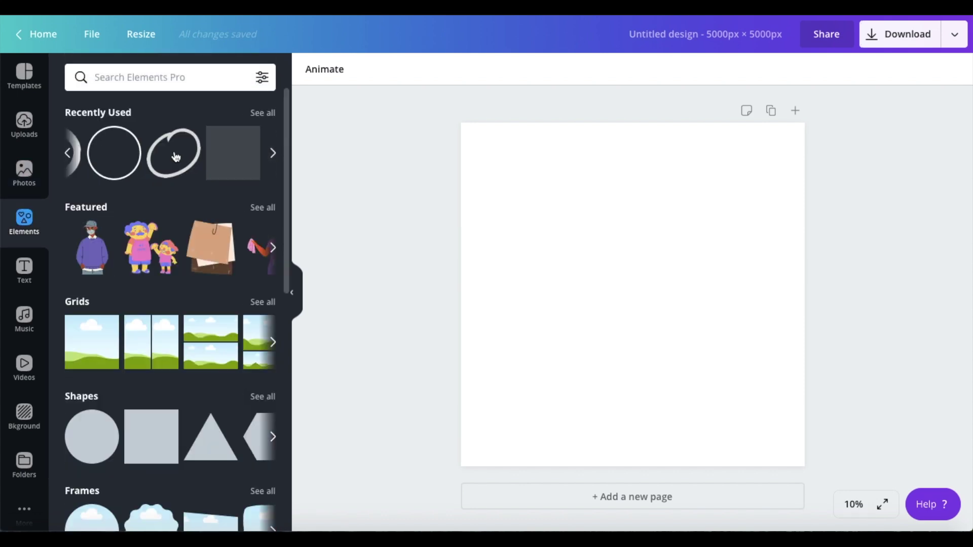
pyautogui.scroll(-3, 181, 279)
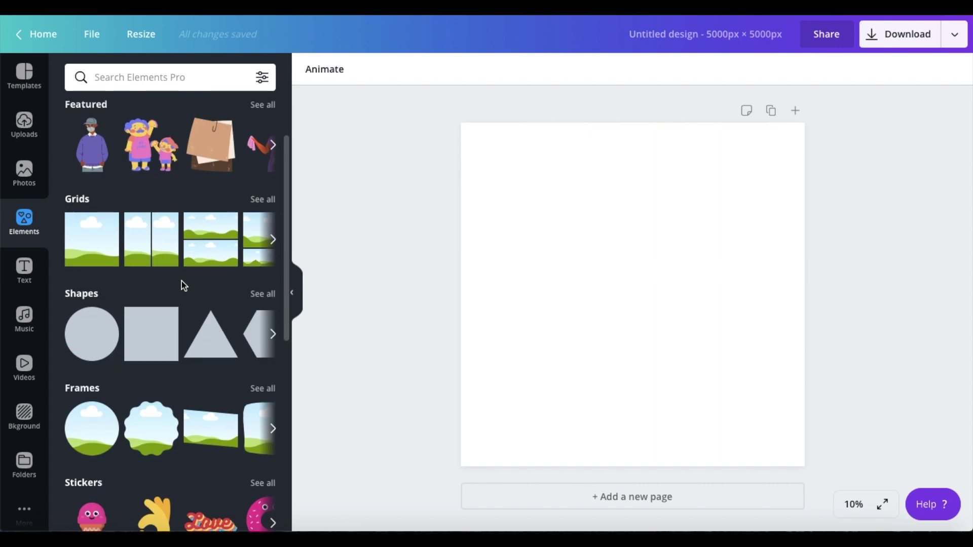
pyautogui.hscroll(3, 217, 291)
pyautogui.hscroll(5, 203, 296)
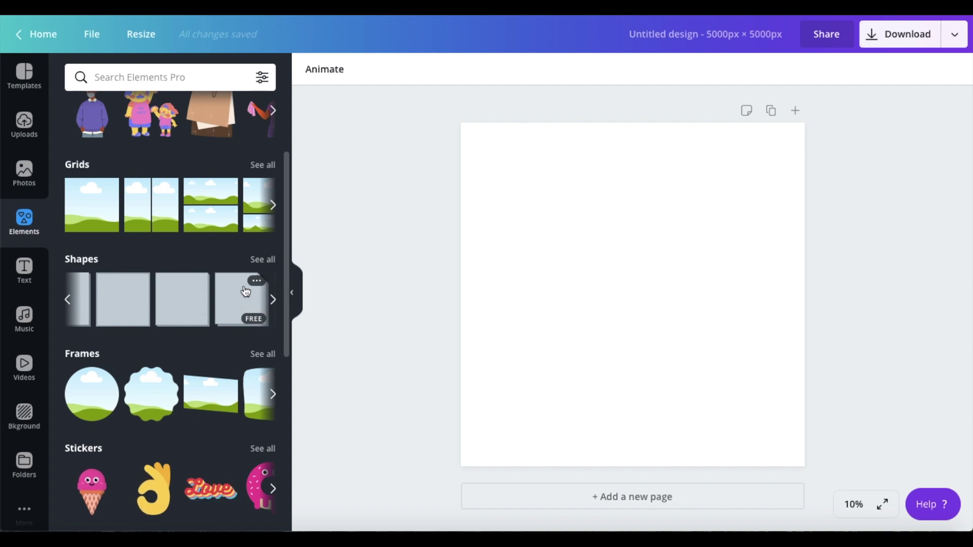
pyautogui.scroll(-6, 166, 390)
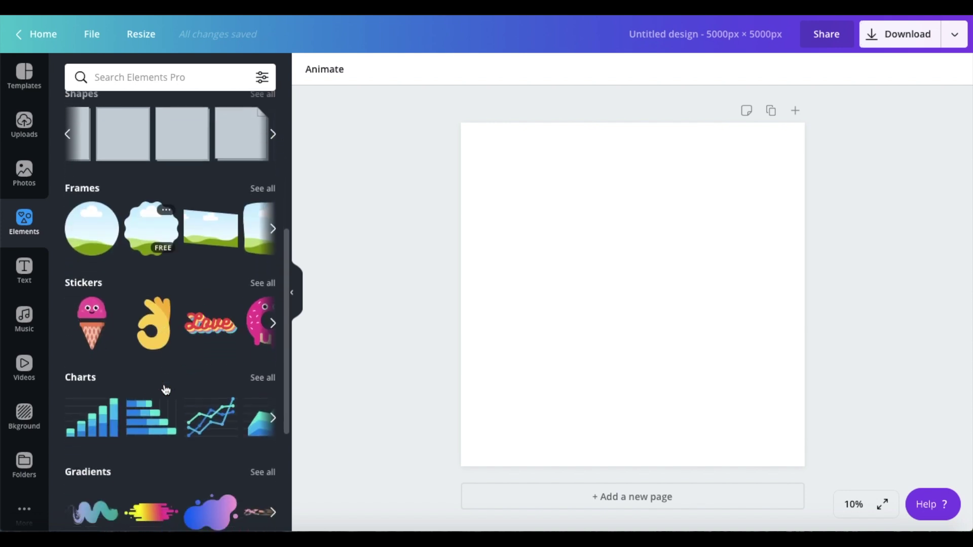
pyautogui.scroll(-9, 166, 390)
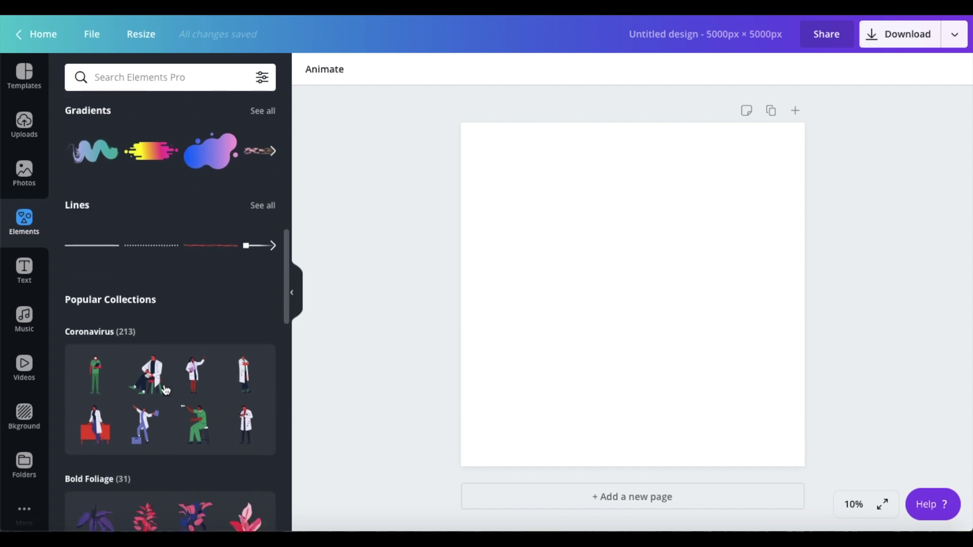
pyautogui.scroll(-5, 166, 390)
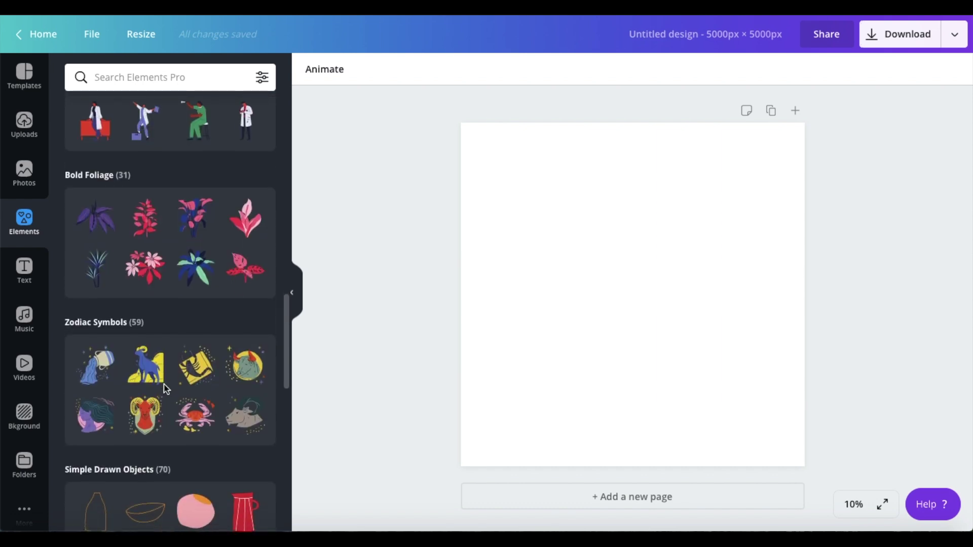
pyautogui.scroll(-4, 166, 390)
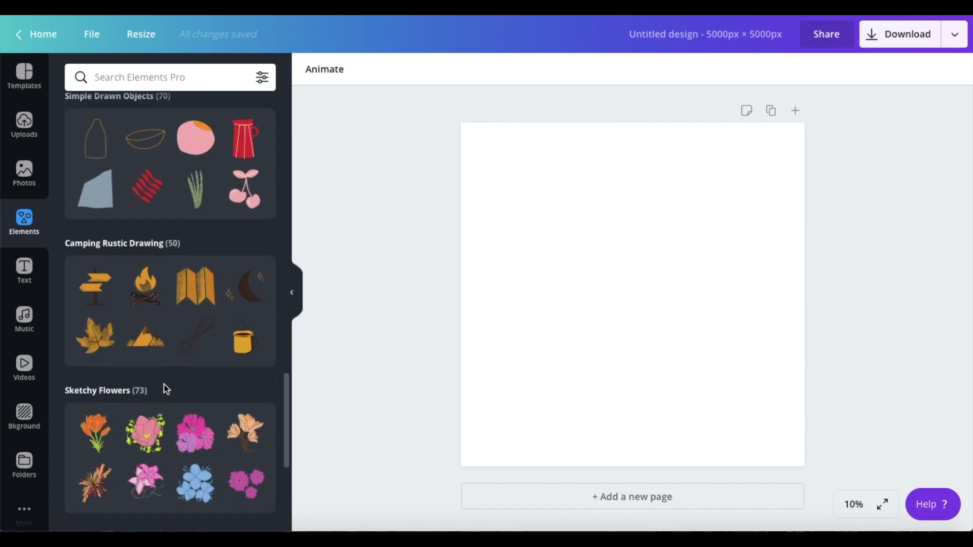
# - Browse the text style library, then glance at the music library
pyautogui.click(35, 282)
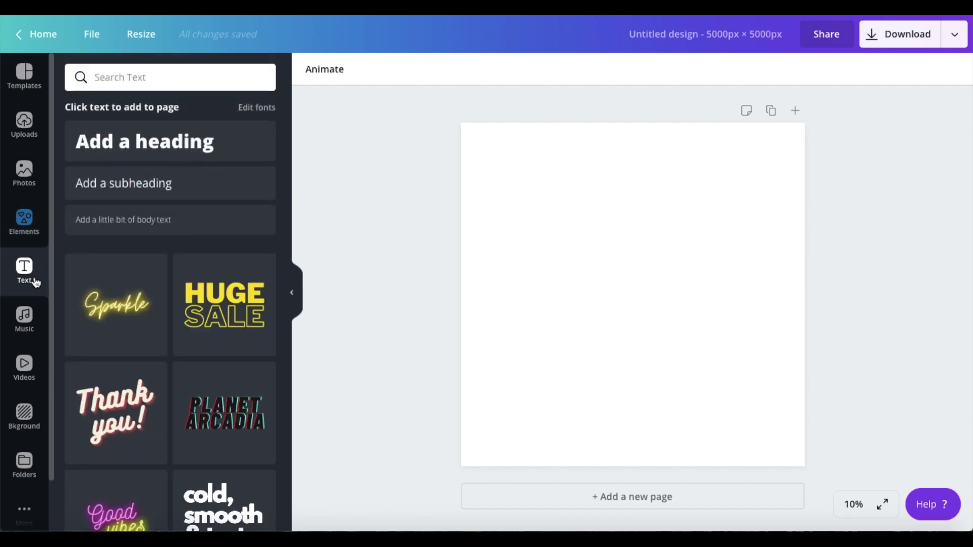
pyautogui.scroll(-6, 83, 335)
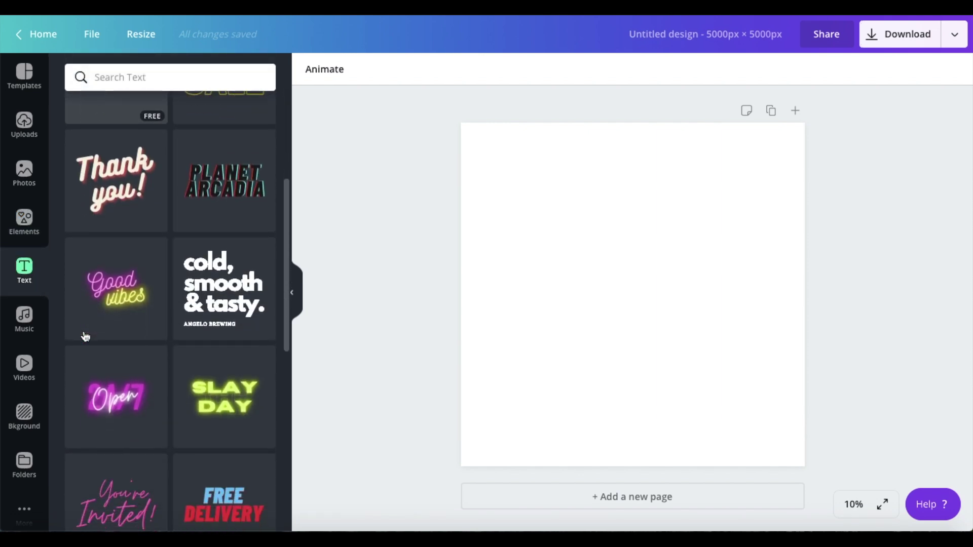
pyautogui.scroll(-9, 85, 337)
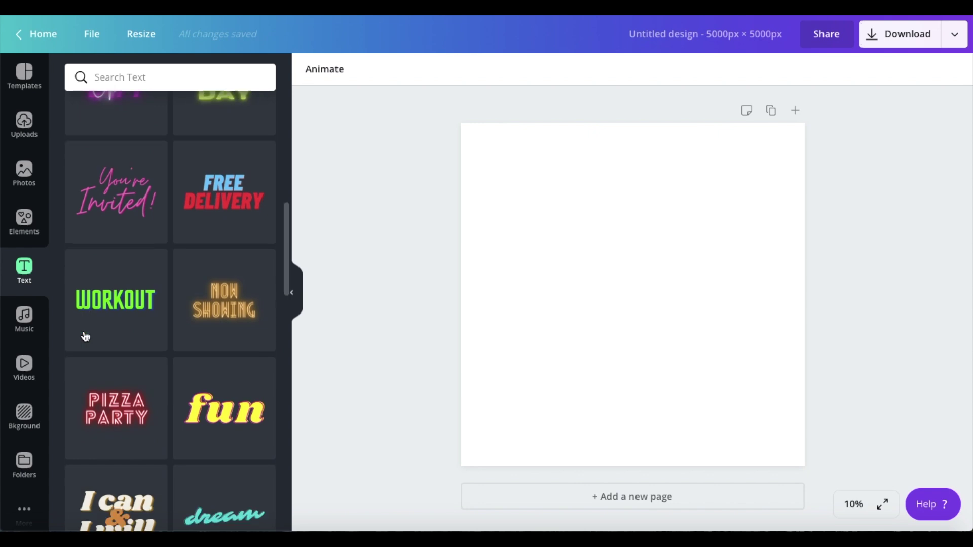
pyautogui.scroll(4, 85, 337)
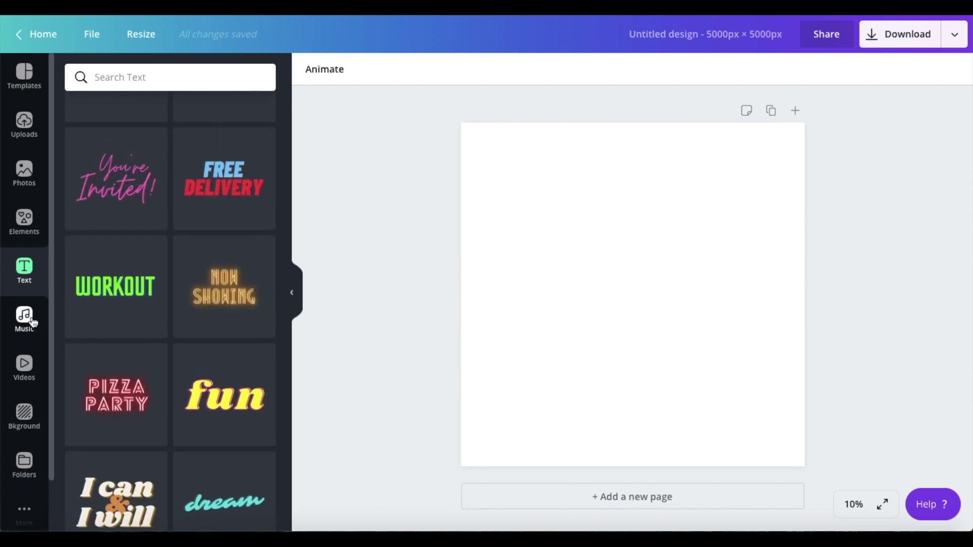
pyautogui.click(33, 321)
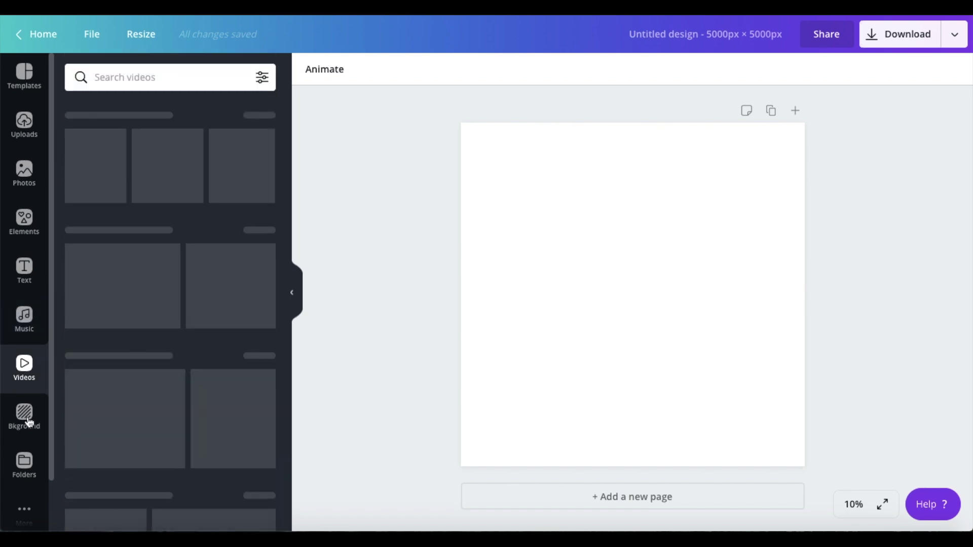
# - Browse the landscape, pattern and gradient page backgrounds
pyautogui.click(29, 422)
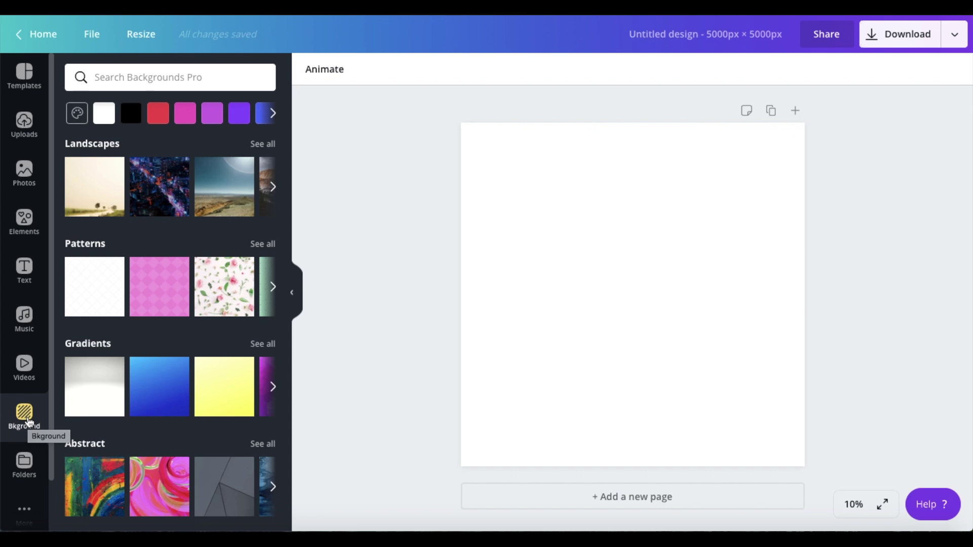
pyautogui.click(273, 190)
pyautogui.scroll(-2, 274, 224)
pyautogui.scroll(2, 274, 224)
pyautogui.scroll(-1, 274, 225)
pyautogui.scroll(-1, 274, 224)
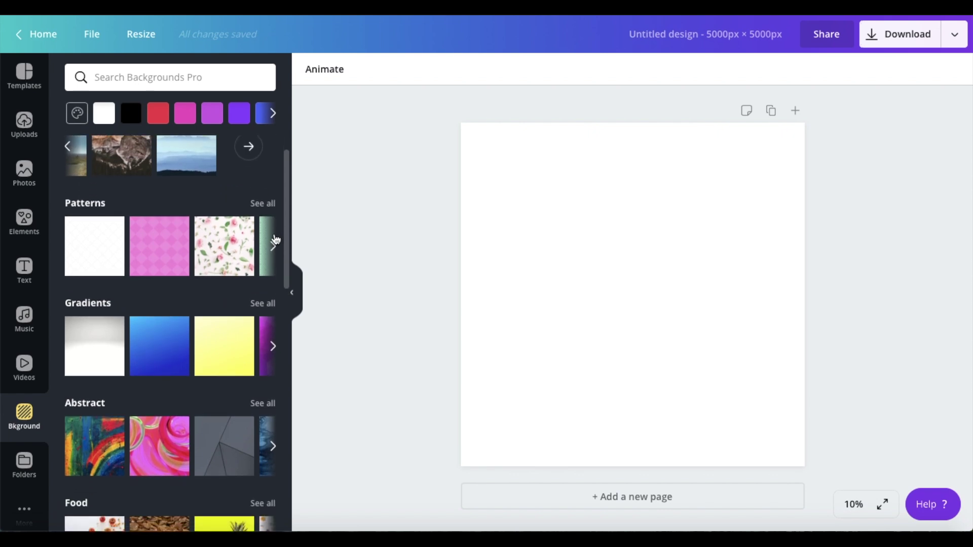
pyautogui.click(275, 244)
pyautogui.scroll(-3, 267, 285)
pyautogui.click(273, 273)
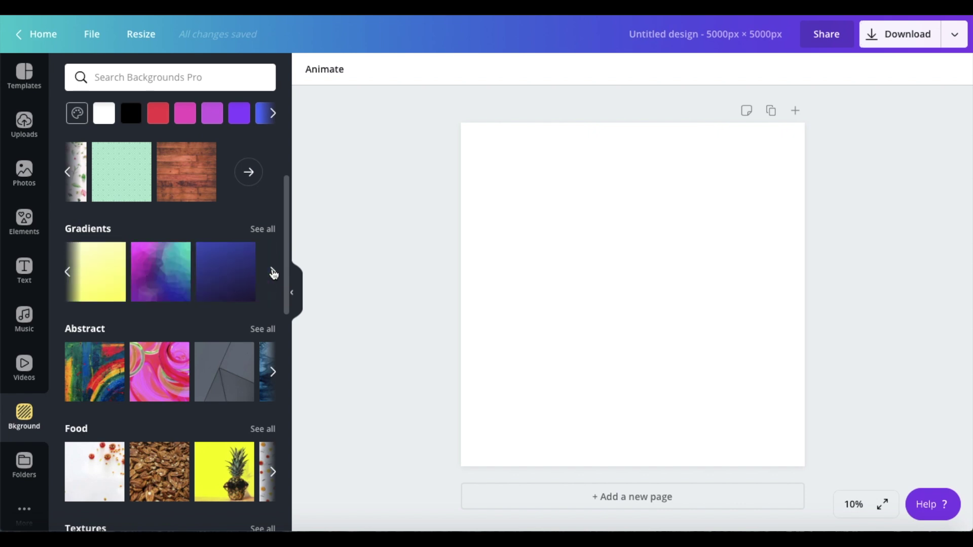
pyautogui.scroll(-10, 274, 274)
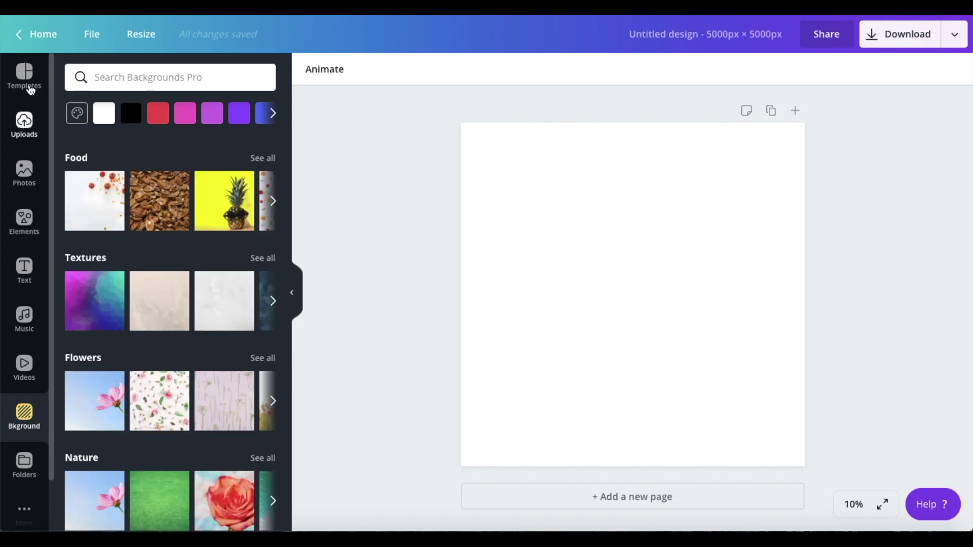
# - Scroll through the logo templates such as PRIMAL, swiger and Airball
pyautogui.click(31, 89)
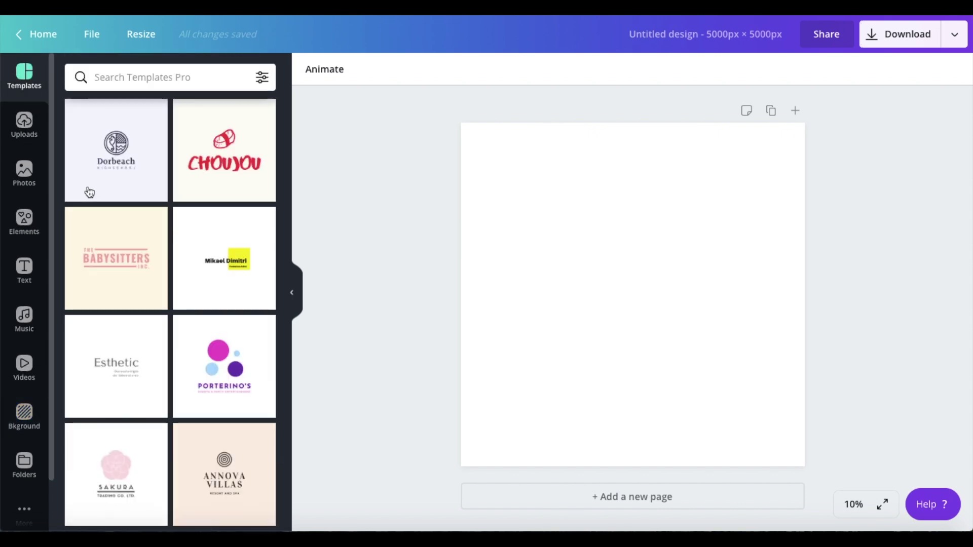
pyautogui.scroll(-8, 89, 192)
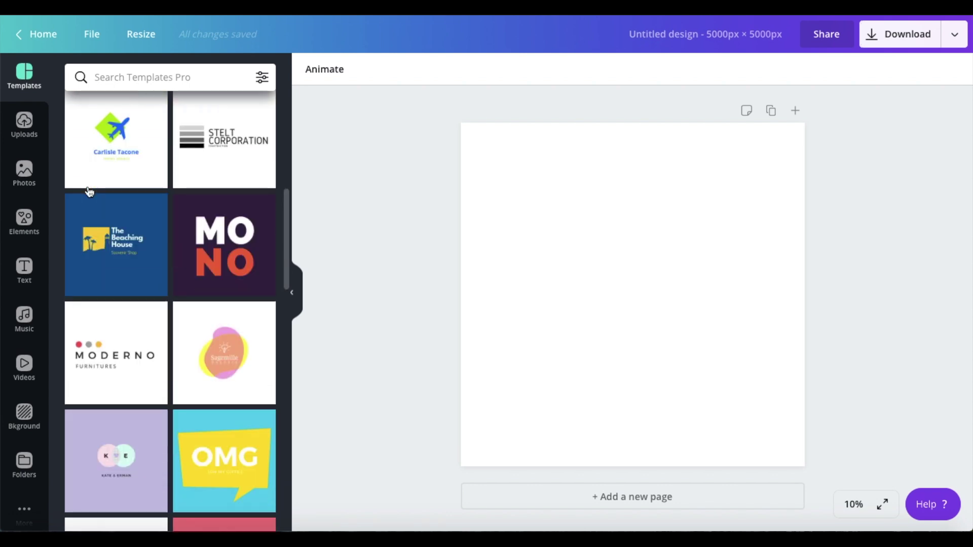
pyautogui.scroll(-12, 89, 191)
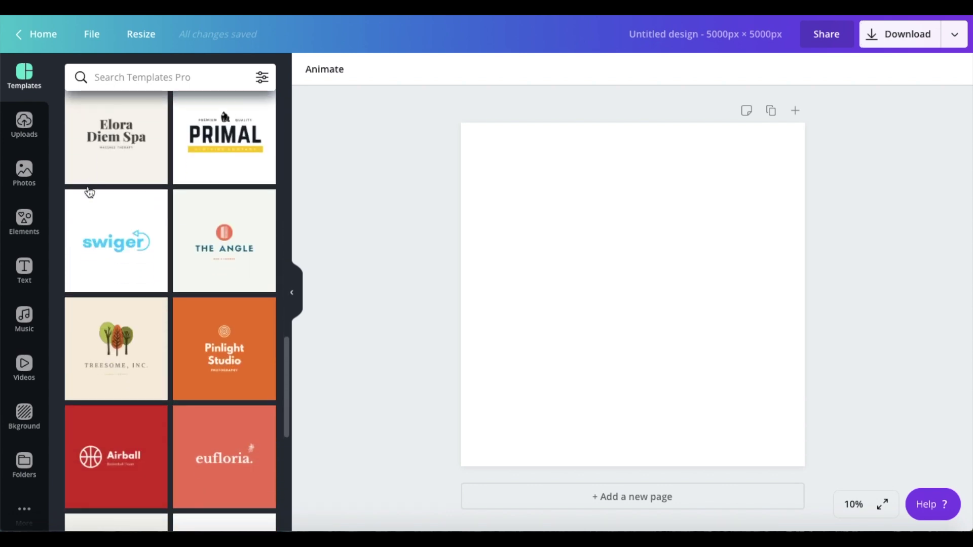
pyautogui.scroll(-7, 89, 192)
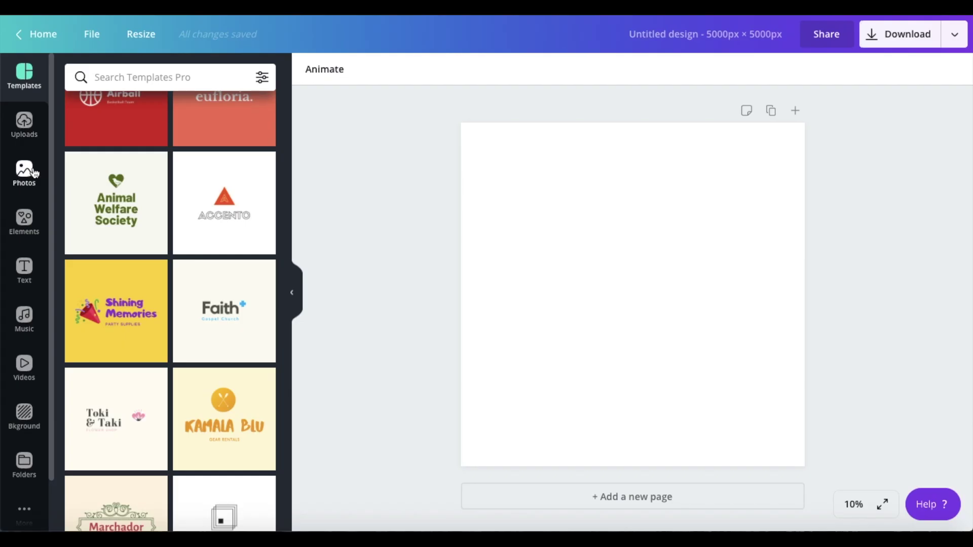
# - Colour the page background with a custom pale pink #ffdcdc
pyautogui.click(25, 220)
pyautogui.click(560, 174)
pyautogui.click(311, 68)
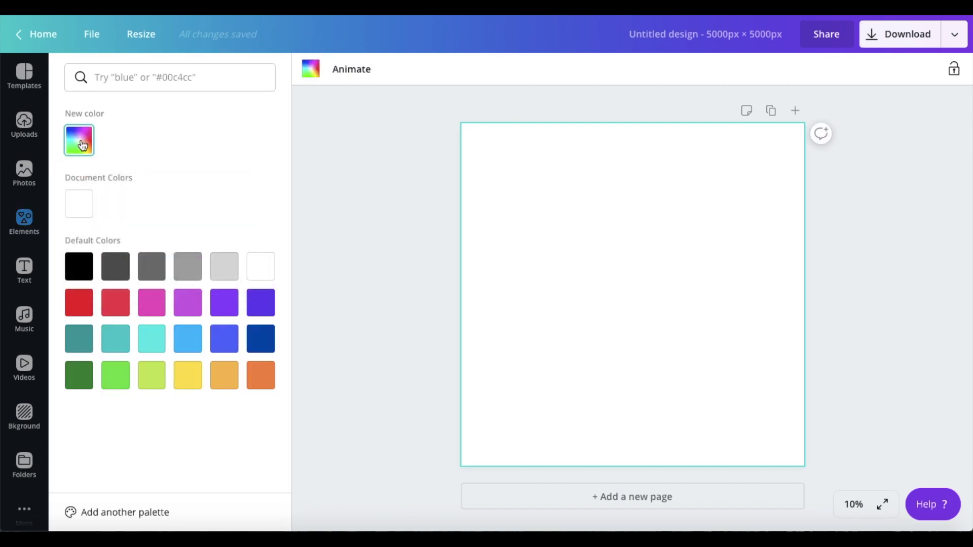
pyautogui.click(81, 144)
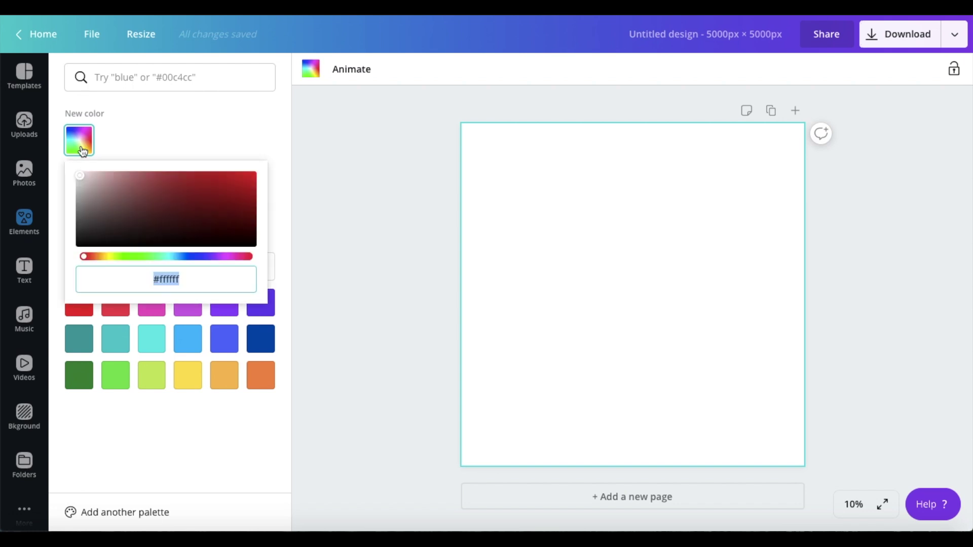
pyautogui.moveTo(130, 181); pyautogui.dragTo(101, 156)
pyautogui.click(24, 222)
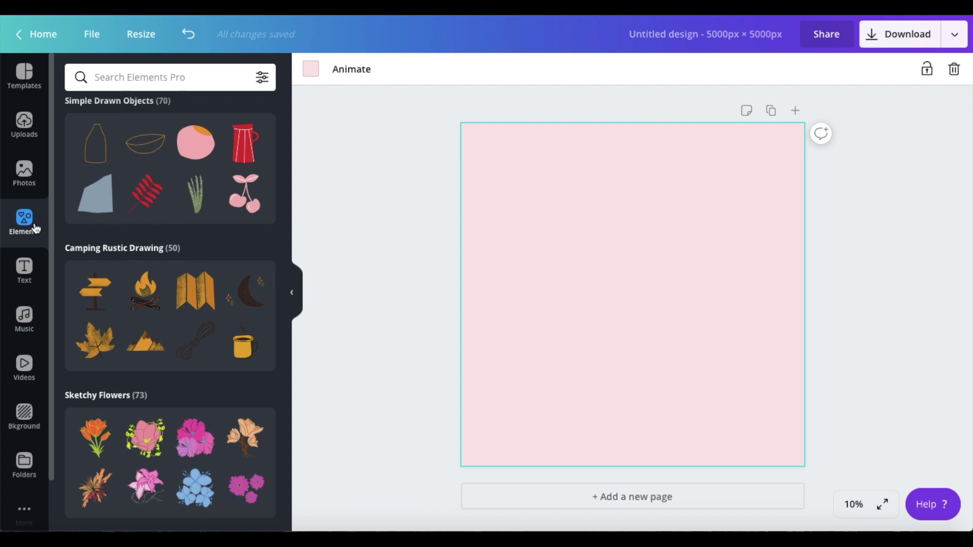
pyautogui.scroll(-1, 152, 152)
# - Add the outline monstera leaf from Simple Drawn Objects and tilt it
pyautogui.scroll(2, 138, 166)
pyautogui.click(137, 164)
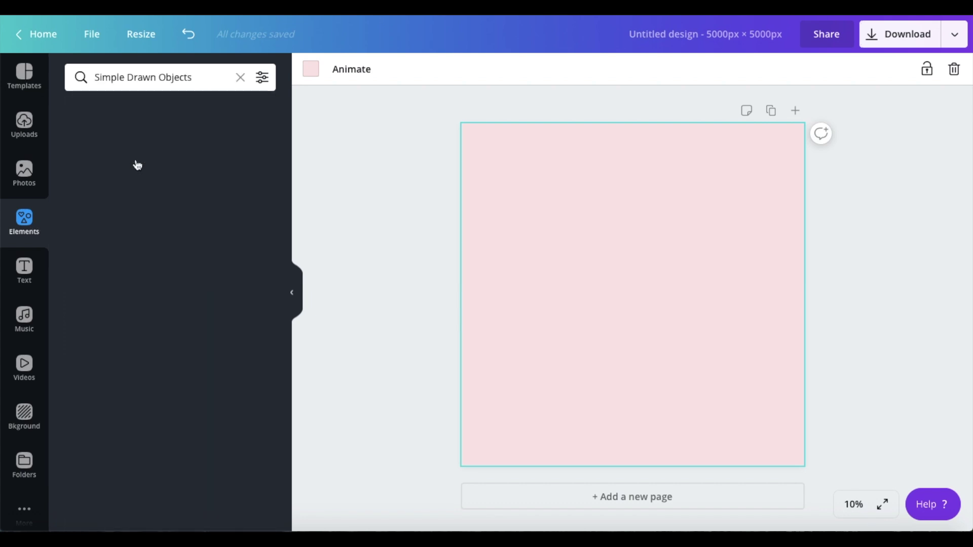
pyautogui.scroll(-3, 173, 357)
pyautogui.scroll(-2, 174, 402)
pyautogui.scroll(2, 180, 419)
pyautogui.scroll(-4, 174, 419)
pyautogui.scroll(-11, 174, 405)
pyautogui.moveTo(170, 258); pyautogui.dragTo(185, 282)
pyautogui.click(170, 268)
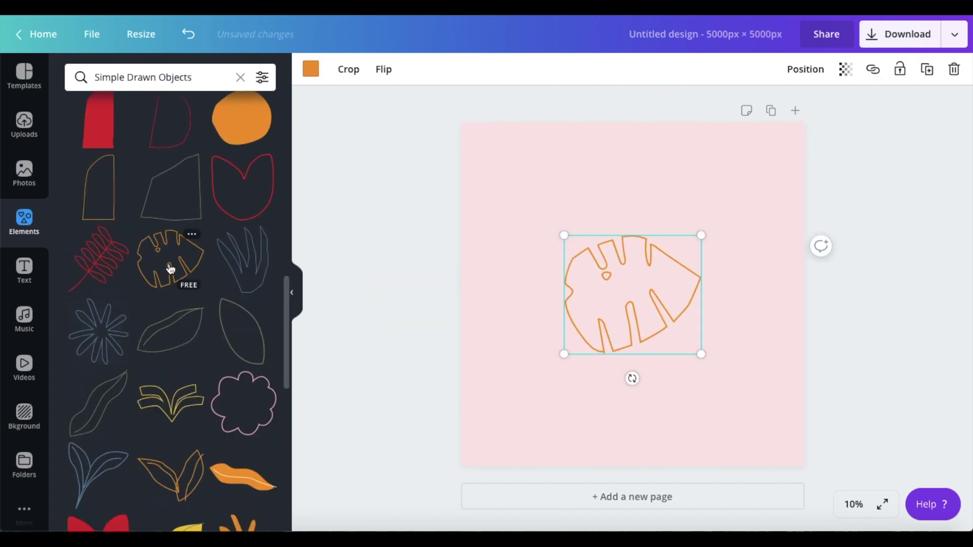
pyautogui.moveTo(653, 374); pyautogui.dragTo(676, 314)
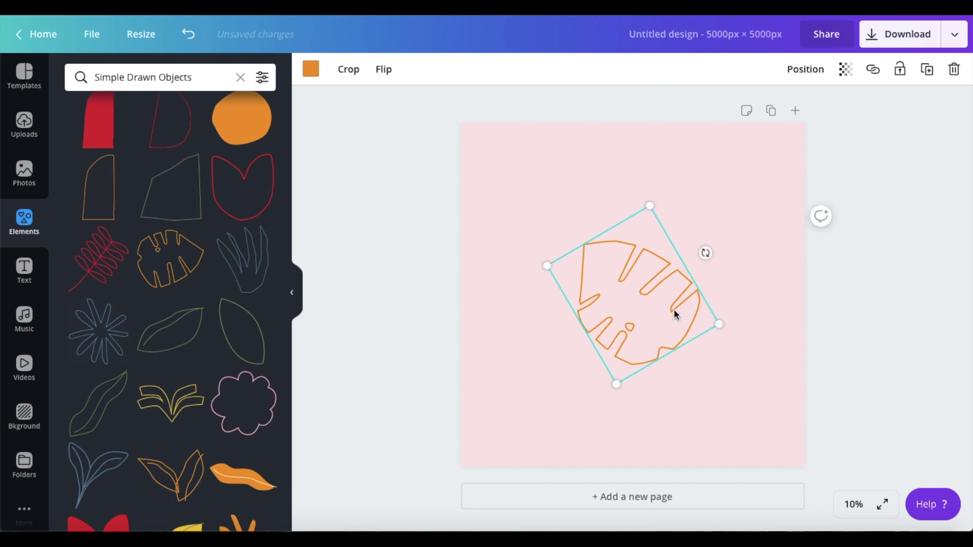
# - Change the leaf outline from orange to pale green #a8ffac
pyautogui.click(313, 68)
pyautogui.click(71, 148)
pyautogui.moveTo(114, 257)
pyautogui.mouseDown()
pyautogui.moveTo(141, 256)
pyautogui.moveTo(107, 256)
pyautogui.moveTo(131, 261)
pyautogui.mouseUp()
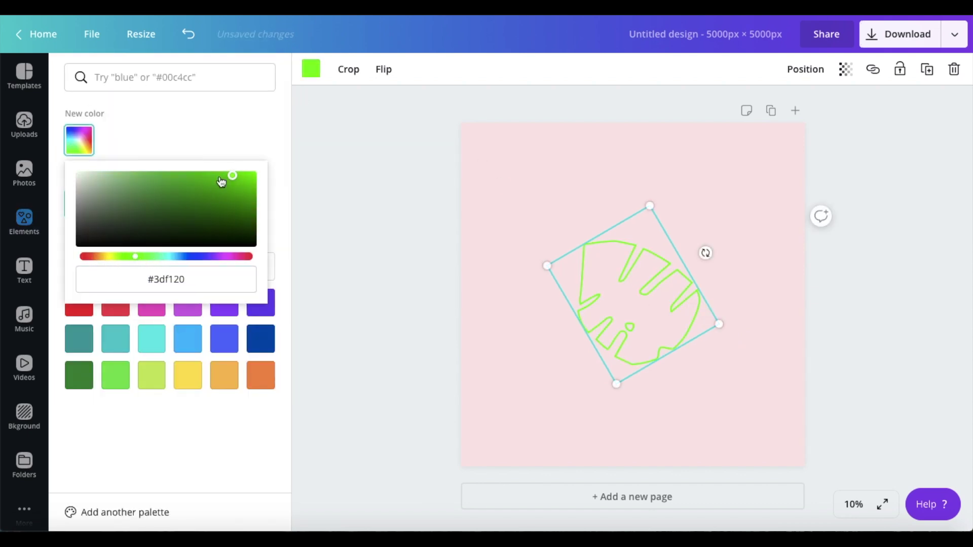
pyautogui.moveTo(115, 178)
pyautogui.mouseDown()
pyautogui.moveTo(109, 235)
pyautogui.moveTo(115, 168)
pyautogui.moveTo(140, 109)
pyautogui.mouseUp()
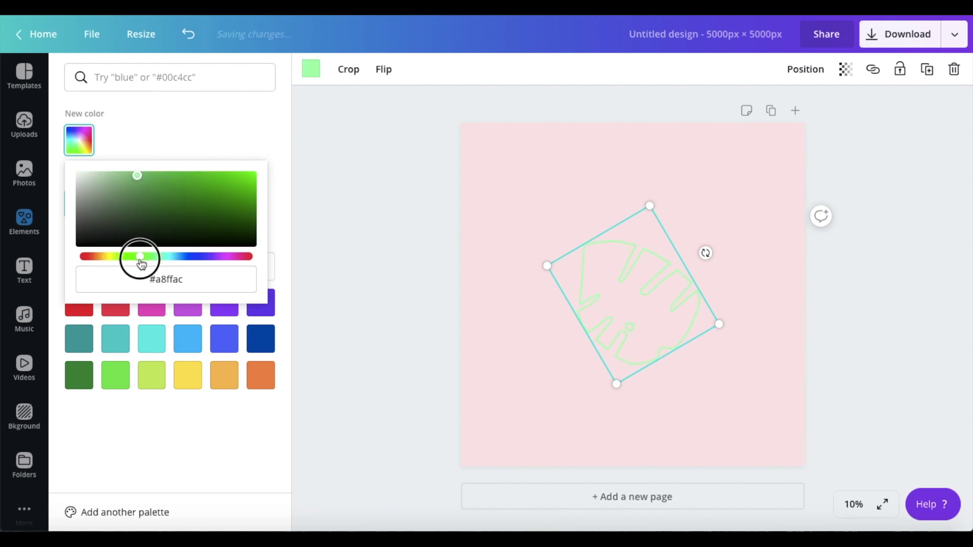
# - Scatter three leaf copies around the top-right, bottom and left of the page
pyautogui.moveTo(120, 155); pyautogui.dragTo(136, 155)
pyautogui.moveTo(642, 290); pyautogui.dragTo(734, 192)
pyautogui.moveTo(745, 228); pyautogui.dragTo(641, 464)
pyautogui.moveTo(641, 464); pyautogui.dragTo(568, 269)
pyautogui.click(517, 370)
# - Try out seaweed, starburst and leaf outlines, deleting each one
pyautogui.scroll(-10, 238, 442)
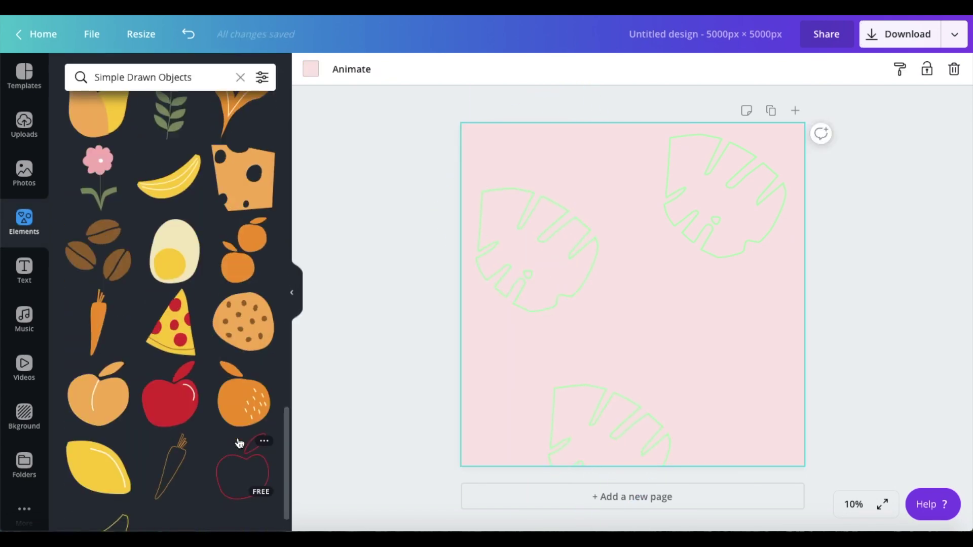
pyautogui.scroll(11, 239, 442)
pyautogui.click(242, 349)
pyautogui.moveTo(639, 332); pyautogui.dragTo(744, 366)
pyautogui.moveTo(738, 431); pyautogui.dragTo(785, 282)
pyautogui.press('Delete')
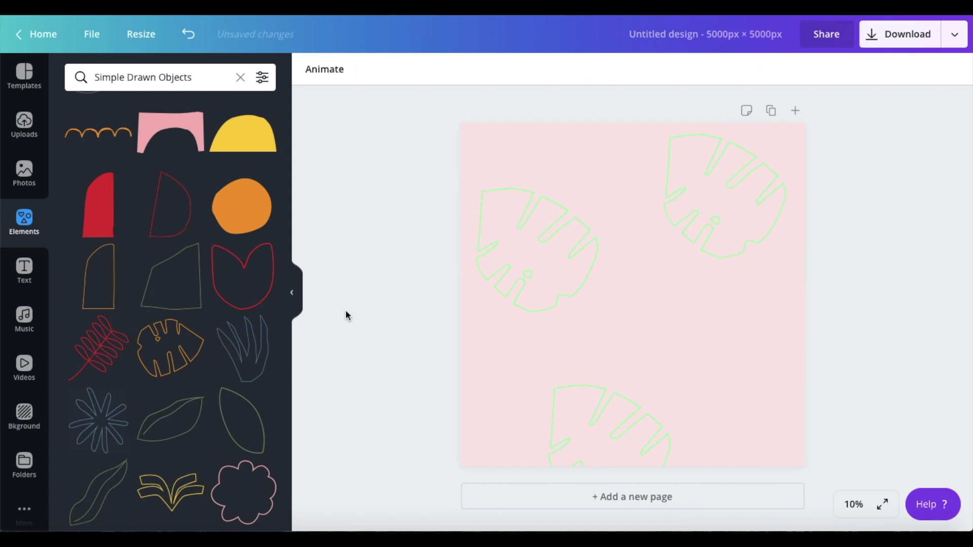
pyautogui.click(105, 424)
pyautogui.moveTo(641, 295); pyautogui.dragTo(740, 351)
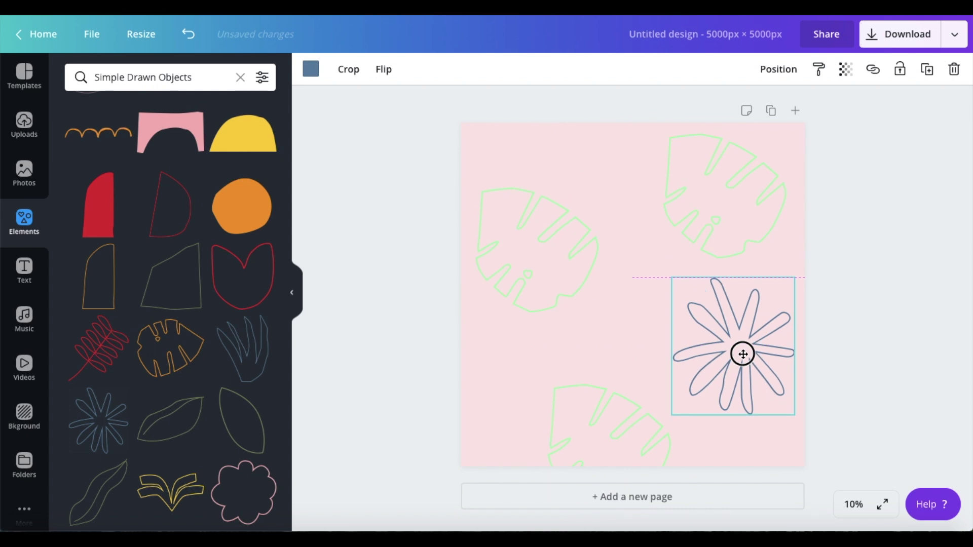
pyautogui.press('Delete')
pyautogui.click(195, 418)
pyautogui.press('Delete')
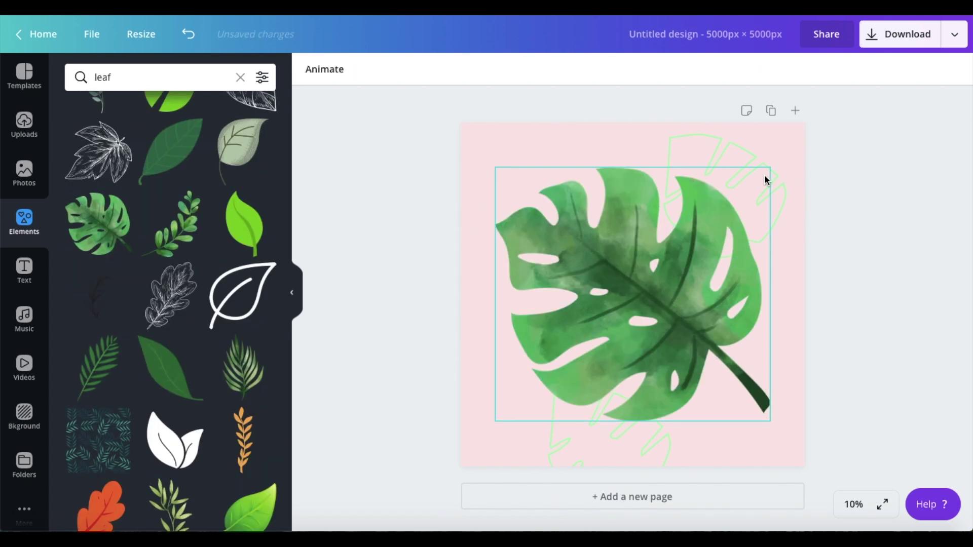
# - Delete the top-right and bottom outline leaves
pyautogui.click(738, 158)
pyautogui.press('Delete')
pyautogui.click(580, 461)
pyautogui.press('Delete')
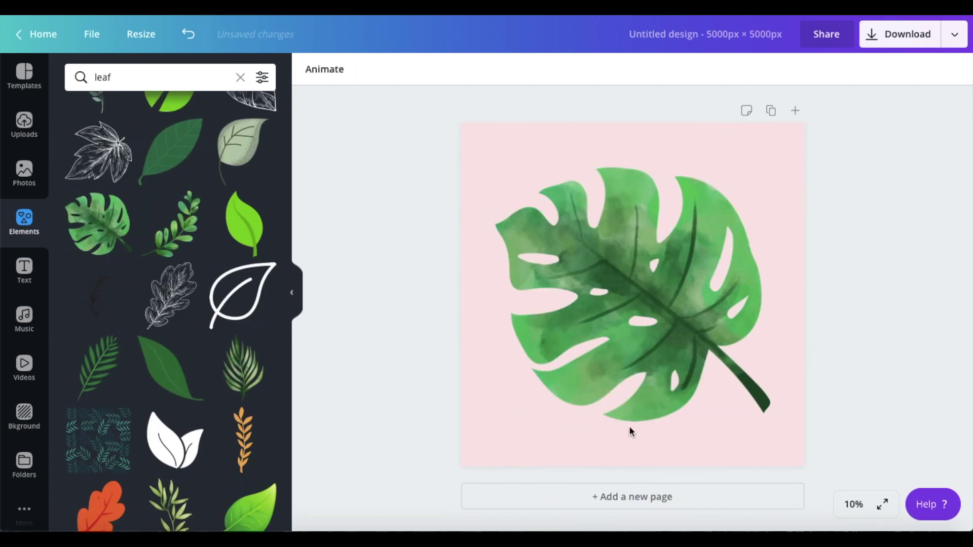
# - Shrink the watercolor monstera and move it to the page's top-left
pyautogui.click(581, 411)
pyautogui.moveTo(562, 323); pyautogui.dragTo(679, 248)
pyautogui.moveTo(735, 225); pyautogui.dragTo(532, 209)
pyautogui.click(543, 264)
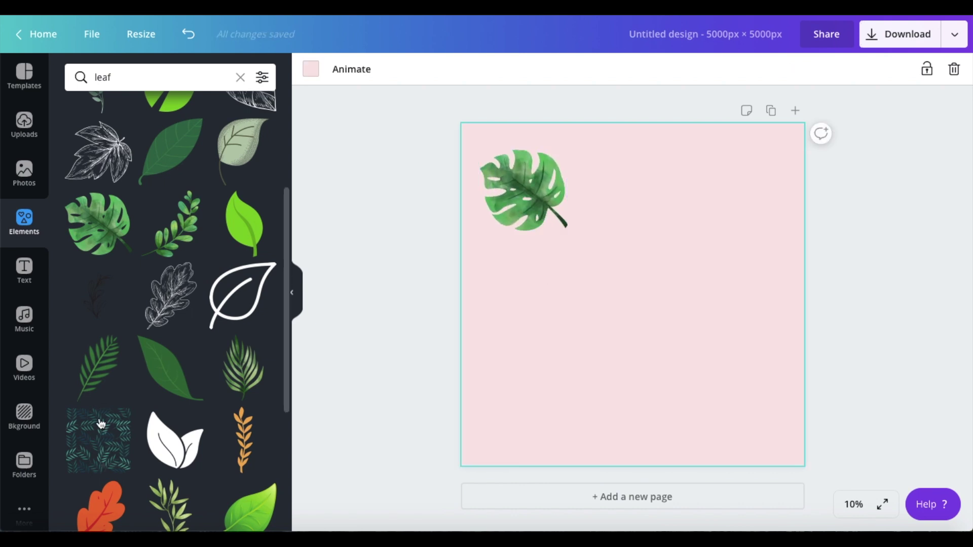
# - Add the large watercolor palm leaf in place of the monstera and a dark frond
pyautogui.click(104, 383)
pyautogui.press('Delete')
pyautogui.click(236, 355)
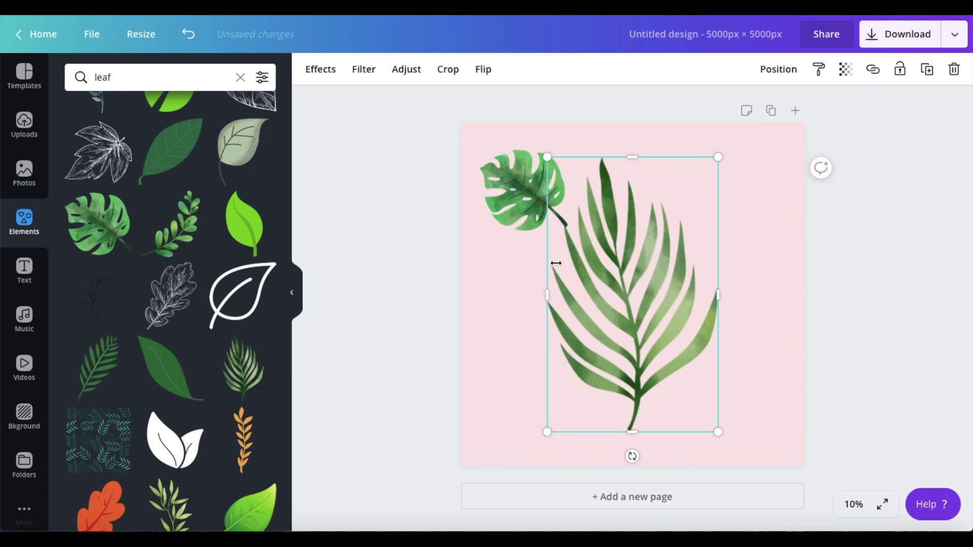
pyautogui.click(536, 205)
pyautogui.press('Delete')
# - Check the palm leaf's effects, filter, adjustment and crop options without applying changes
pyautogui.click(638, 355)
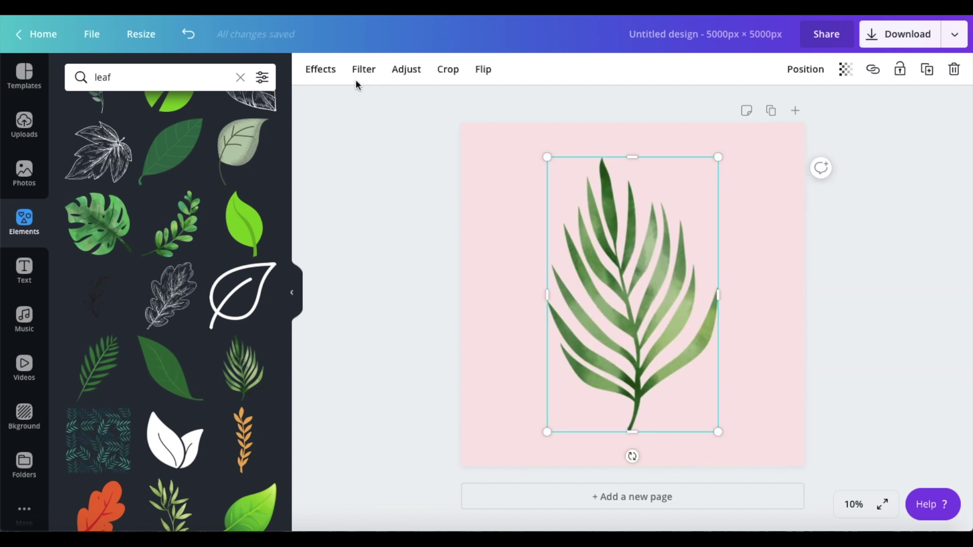
pyautogui.click(321, 71)
pyautogui.click(364, 69)
pyautogui.click(414, 69)
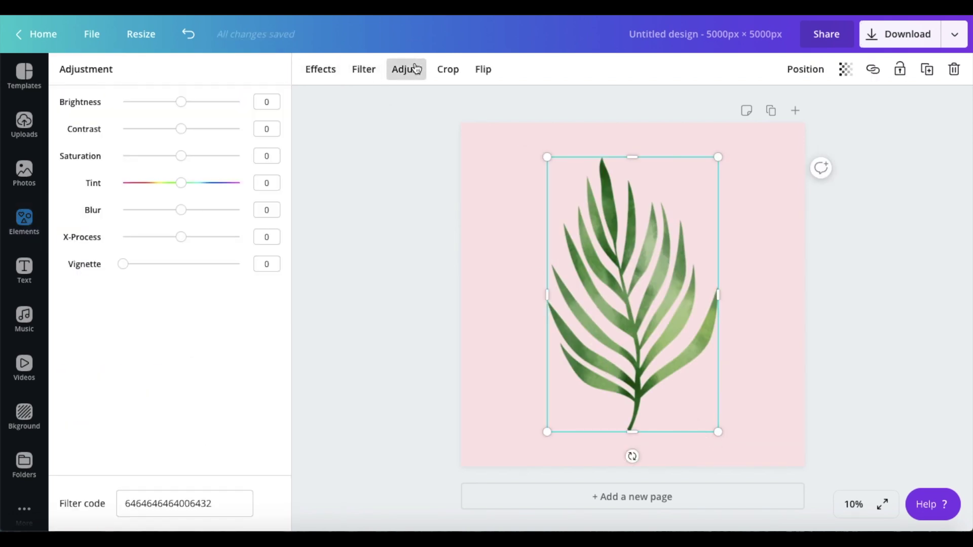
pyautogui.click(449, 69)
pyautogui.click(384, 76)
pyautogui.doubleClick(593, 323)
pyautogui.click(386, 70)
# - Shrink and rotate the palm leaf, then place copies top-right and bottom-left
pyautogui.moveTo(718, 432); pyautogui.dragTo(669, 352)
pyautogui.moveTo(606, 375); pyautogui.dragTo(669, 359)
pyautogui.moveTo(625, 295); pyautogui.dragTo(729, 421)
pyautogui.moveTo(729, 421); pyautogui.dragTo(534, 380)
pyautogui.moveTo(652, 415); pyautogui.dragTo(663, 327)
pyautogui.click(690, 213)
pyautogui.moveTo(690, 215); pyautogui.dragTo(758, 230)
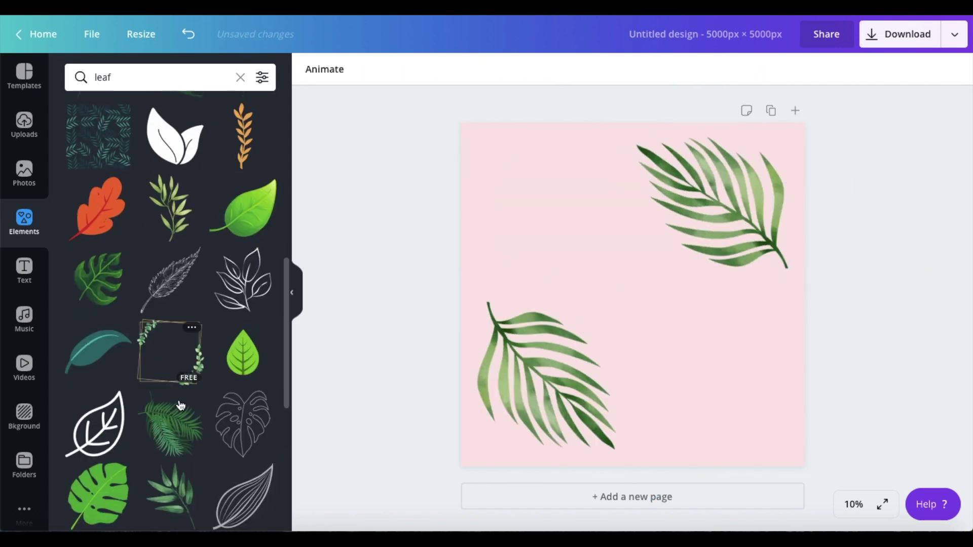
pyautogui.scroll(-10, 203, 431)
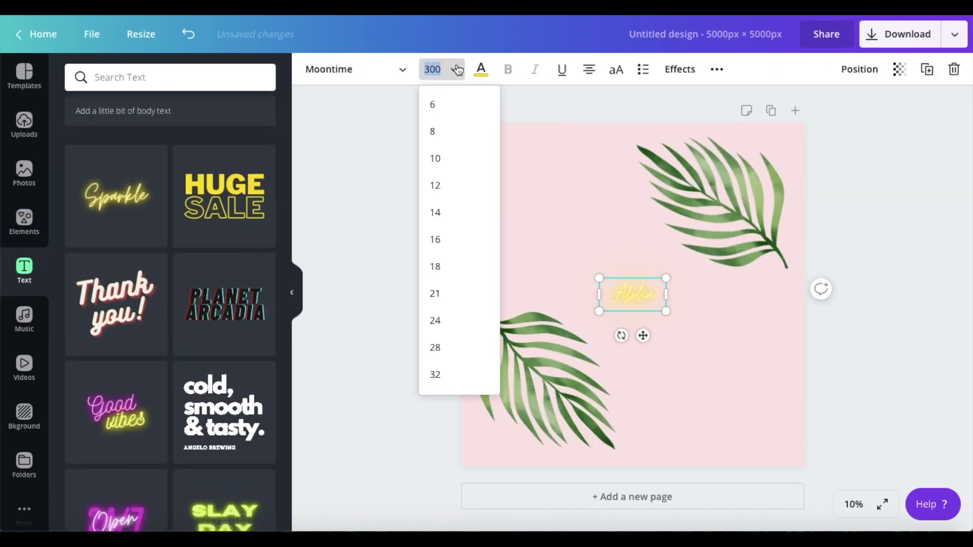
# - Enlarge the neon Aloha text and colour it magenta-pink #ff2bb7
pyautogui.moveTo(664, 308); pyautogui.dragTo(788, 360)
pyautogui.click(230, 278)
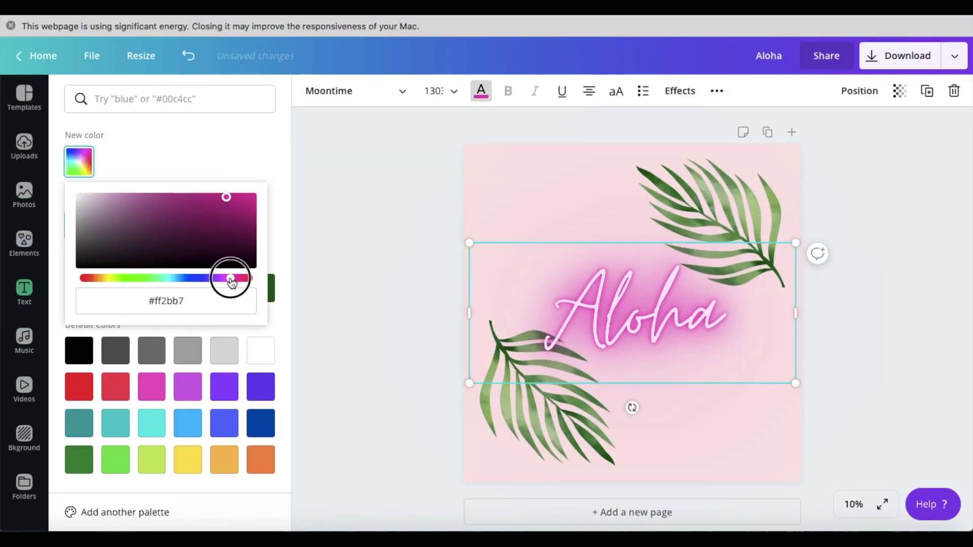
pyautogui.moveTo(232, 279)
pyautogui.mouseDown()
pyautogui.moveTo(169, 283)
pyautogui.moveTo(237, 280)
pyautogui.mouseUp()
pyautogui.click(403, 306)
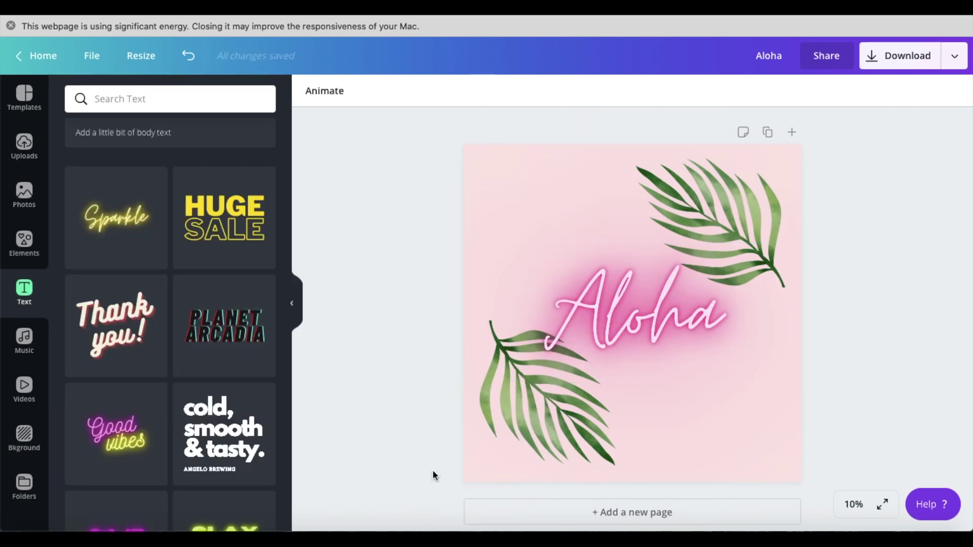
# - Try shrinking the lower palm leaf, then undo back to its original size
pyautogui.click(607, 438)
pyautogui.moveTo(643, 445); pyautogui.dragTo(556, 430)
pyautogui.press('super+z')
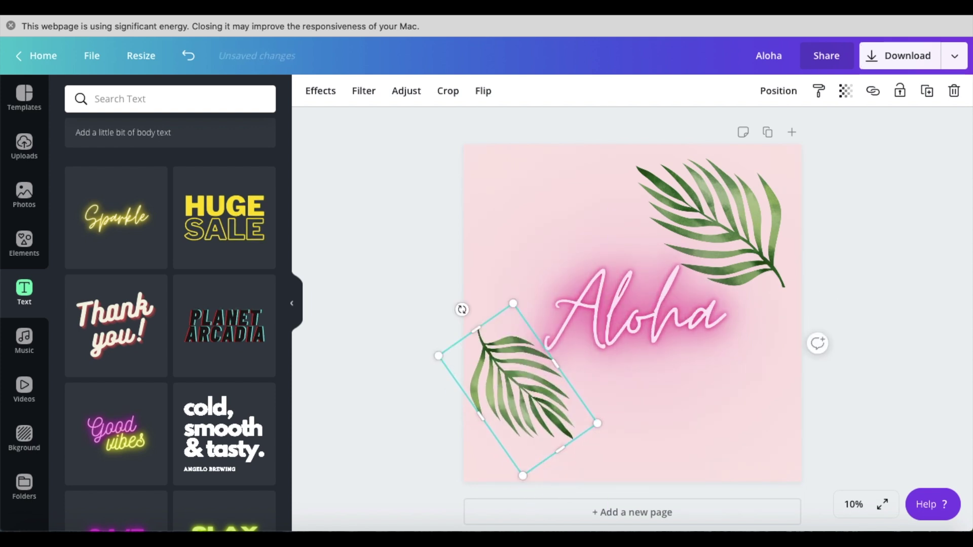
pyautogui.press('super+z')
pyautogui.click(385, 380)
pyautogui.scroll(-1, 400, 383)
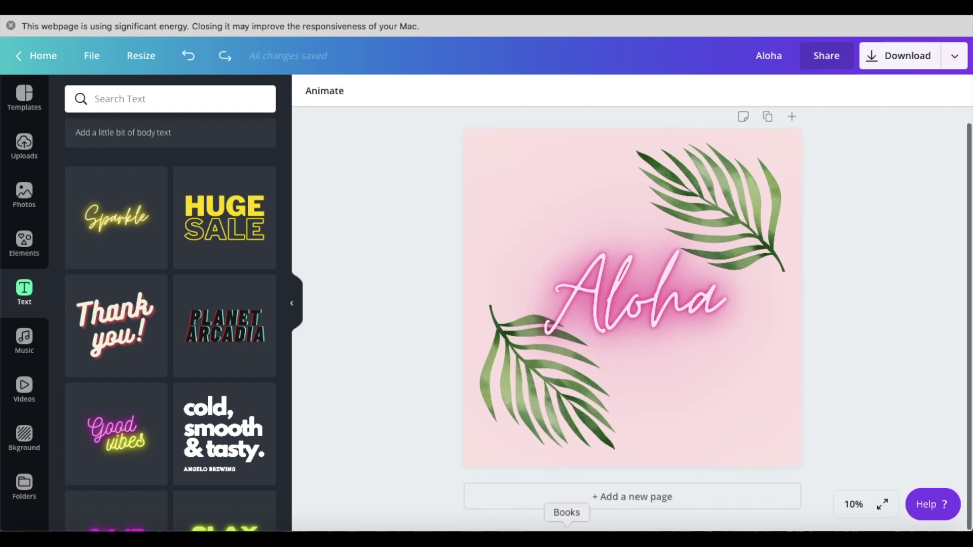
# - Add a blank second page and place the white outline fern leaf from the 'leaf' results on it
pyautogui.click(647, 506)
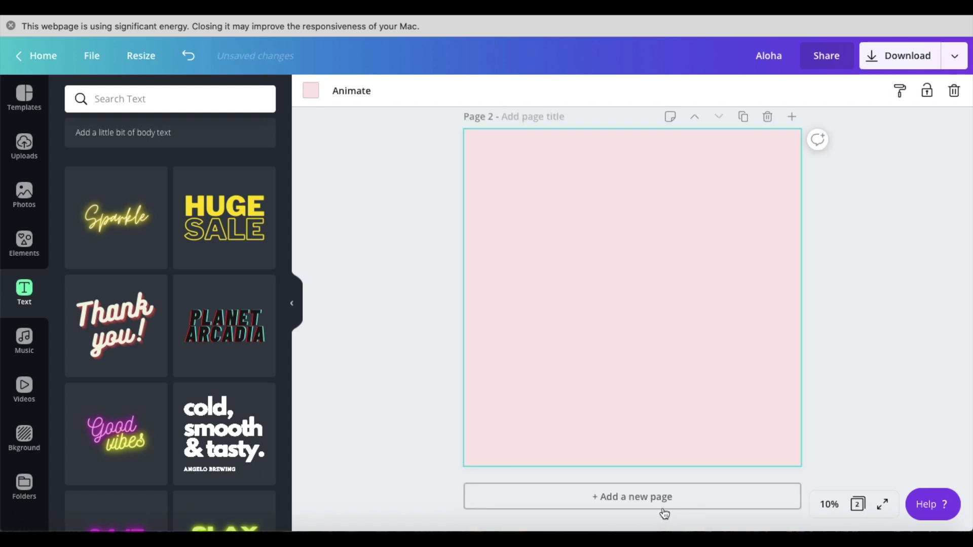
pyautogui.click(45, 251)
pyautogui.scroll(-10, 169, 309)
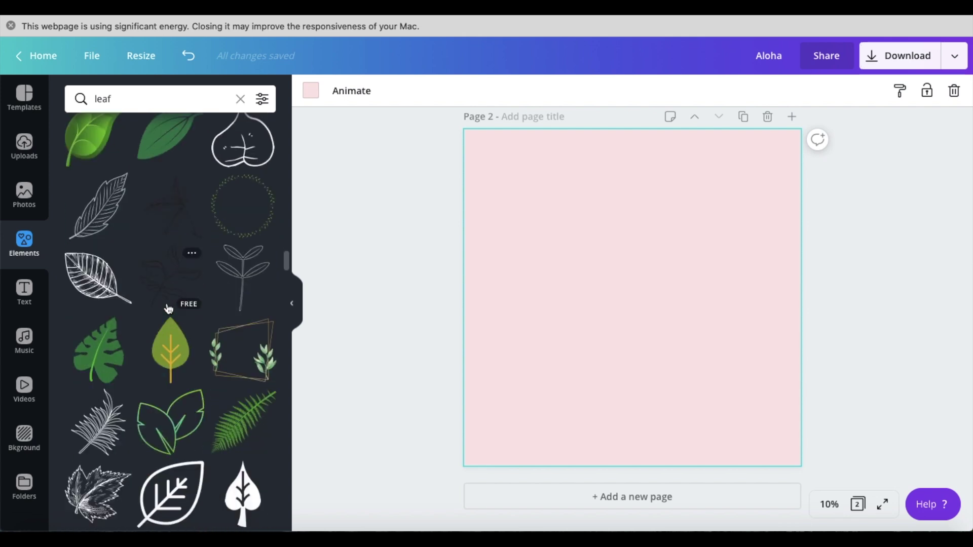
pyautogui.scroll(-6, 196, 437)
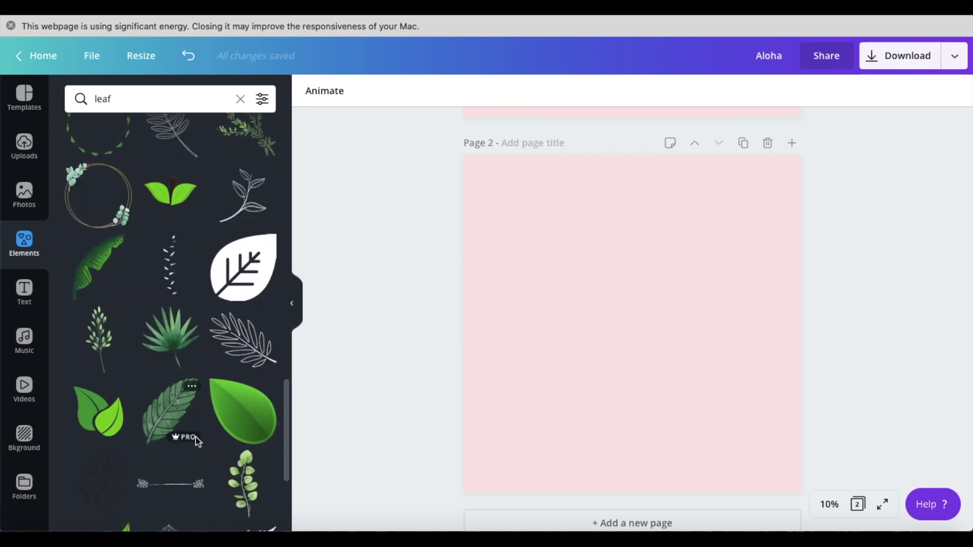
pyautogui.click(247, 343)
# - Tilt one fern in the upper-right corner and enlarge and rotate the other at bottom-left
pyautogui.moveTo(649, 284); pyautogui.dragTo(739, 252)
pyautogui.moveTo(746, 308); pyautogui.dragTo(811, 243)
pyautogui.moveTo(659, 347); pyautogui.dragTo(616, 431)
pyautogui.moveTo(524, 352); pyautogui.dragTo(462, 304)
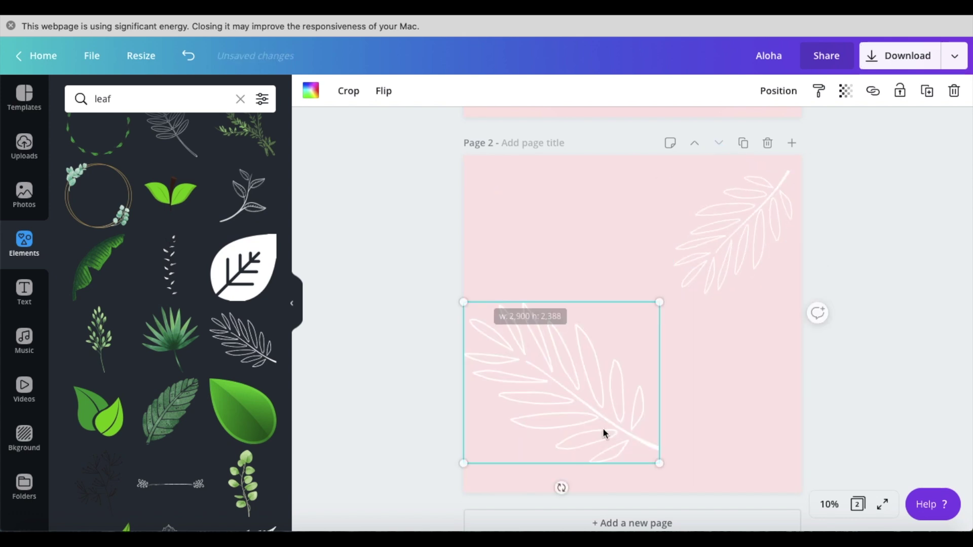
pyautogui.moveTo(604, 432); pyautogui.dragTo(614, 467)
pyautogui.moveTo(569, 524)
pyautogui.mouseDown()
pyautogui.moveTo(543, 513)
pyautogui.moveTo(558, 509)
pyautogui.mouseUp()
pyautogui.moveTo(566, 463); pyautogui.dragTo(569, 471)
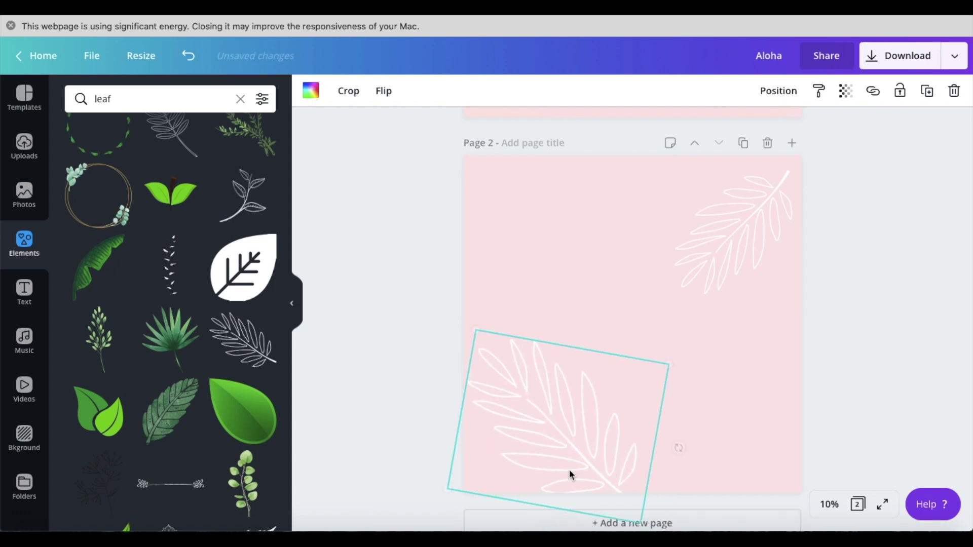
pyautogui.click(373, 445)
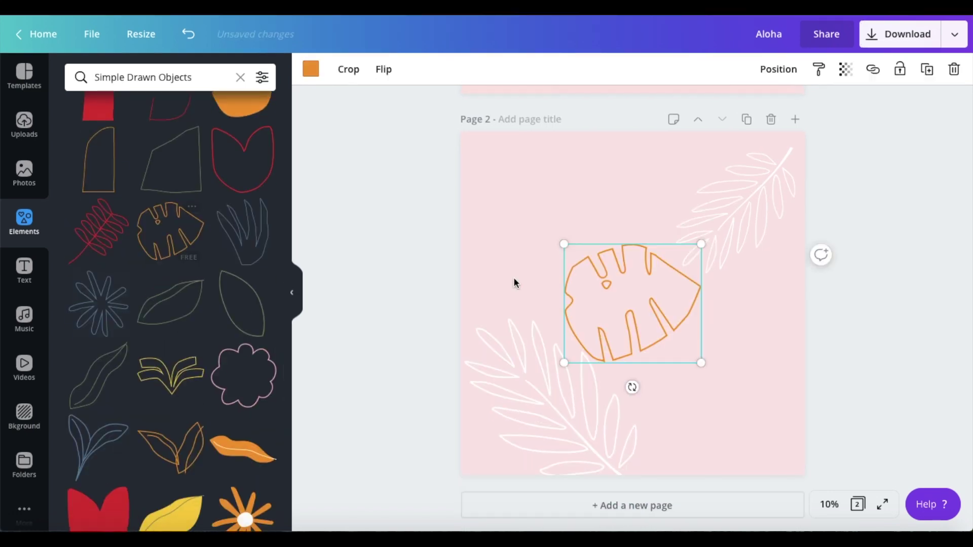
# - Place three monstera outlines: one rotated near the bottom, one top-left, one at the right edge
pyautogui.moveTo(633, 304); pyautogui.dragTo(661, 412)
pyautogui.moveTo(661, 496); pyautogui.dragTo(762, 454)
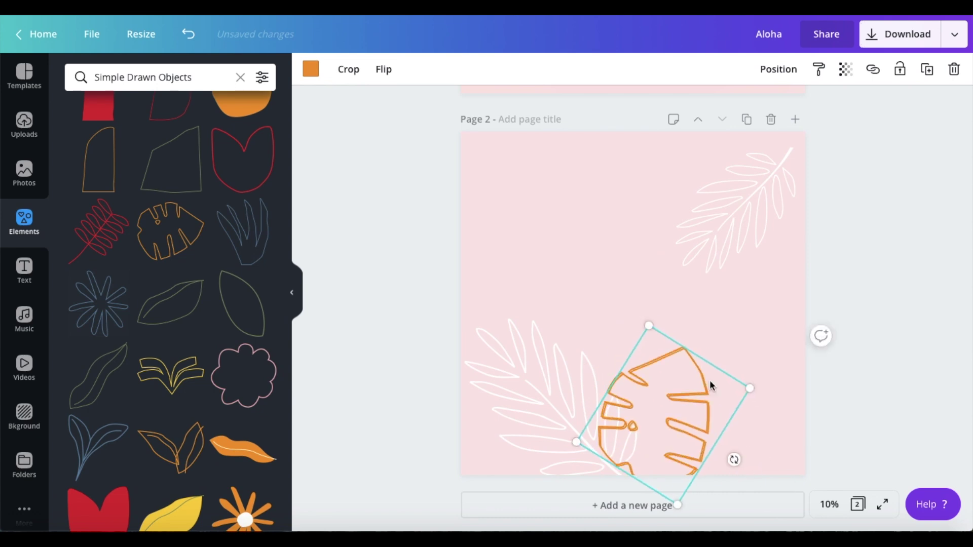
pyautogui.click(170, 231)
pyautogui.moveTo(632, 305); pyautogui.dragTo(524, 195)
pyautogui.click(415, 283)
pyautogui.moveTo(703, 278); pyautogui.dragTo(780, 291)
pyautogui.click(644, 304)
# - Add three orange leaf sprig outlines at centre, bottom-right and top, discarding a trial red branch
pyautogui.scroll(-1, 198, 398)
pyautogui.scroll(-1, 198, 398)
pyautogui.click(174, 367)
pyautogui.moveTo(600, 303); pyautogui.dragTo(562, 313)
pyautogui.click(175, 367)
pyautogui.moveTo(654, 307); pyautogui.dragTo(651, 154)
pyautogui.click(175, 367)
pyautogui.scroll(3, 197, 304)
pyautogui.click(99, 297)
pyautogui.press('Delete')
pyautogui.moveTo(640, 279); pyautogui.dragTo(656, 245)
# - Recolour the monstera outlines green and the centre leaf sprig a custom pale green
pyautogui.click(524, 194)
pyautogui.click(311, 69)
pyautogui.click(667, 380)
pyautogui.click(596, 300)
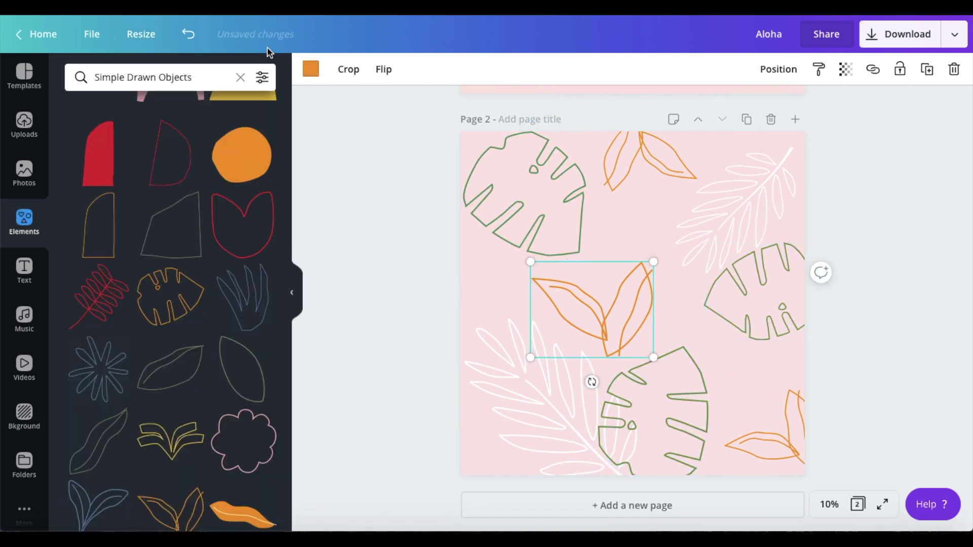
pyautogui.click(310, 69)
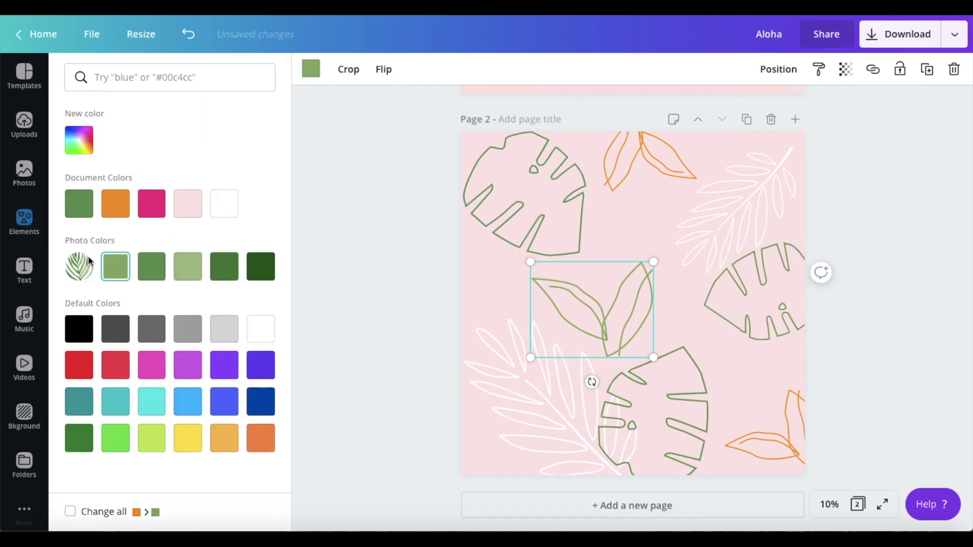
pyautogui.click(79, 138)
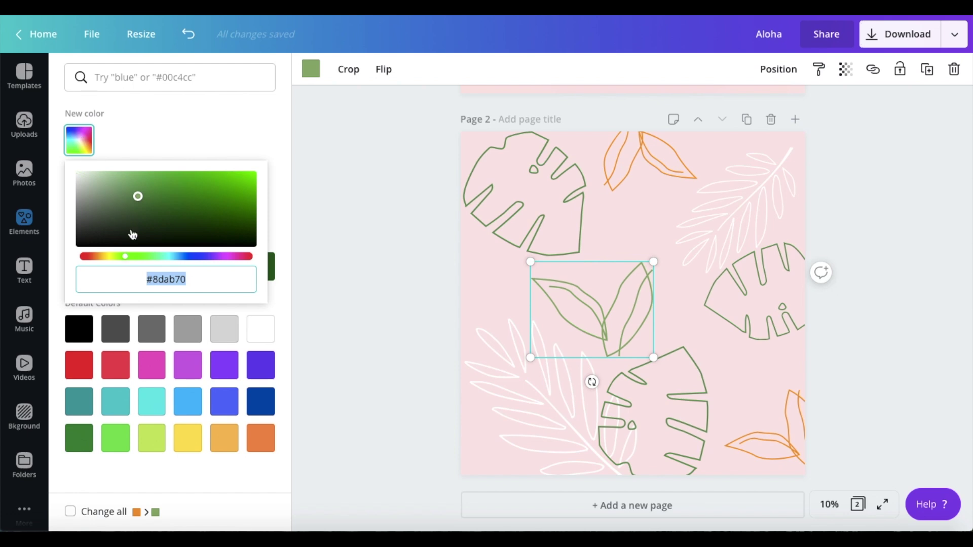
pyautogui.moveTo(124, 202); pyautogui.dragTo(113, 180)
pyautogui.click(357, 264)
# - Recolour the bottom-right and top orange leaf sprigs light green
pyautogui.click(767, 309)
pyautogui.click(778, 445)
pyautogui.click(314, 71)
pyautogui.click(116, 204)
pyautogui.press('Tab')
pyautogui.click(115, 203)
pyautogui.click(397, 308)
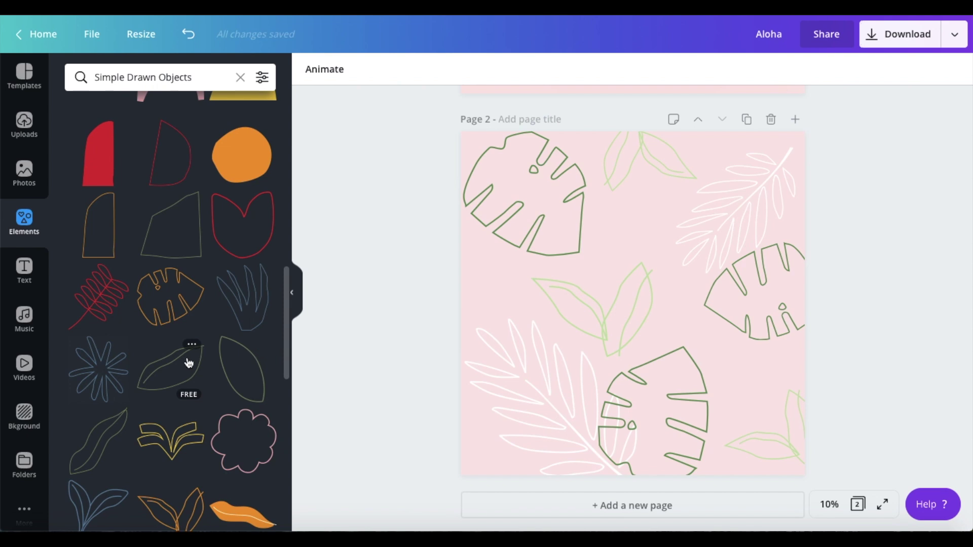
pyautogui.scroll(-3, 174, 370)
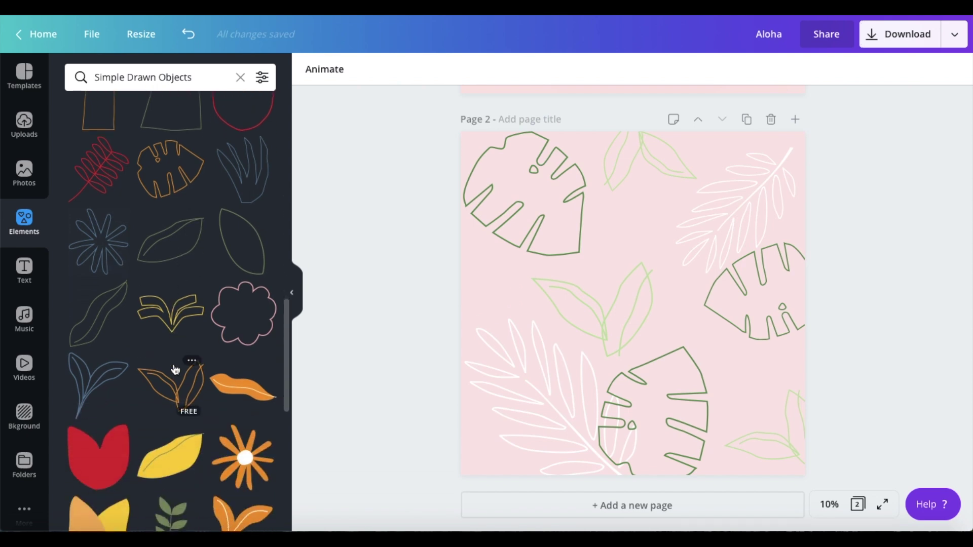